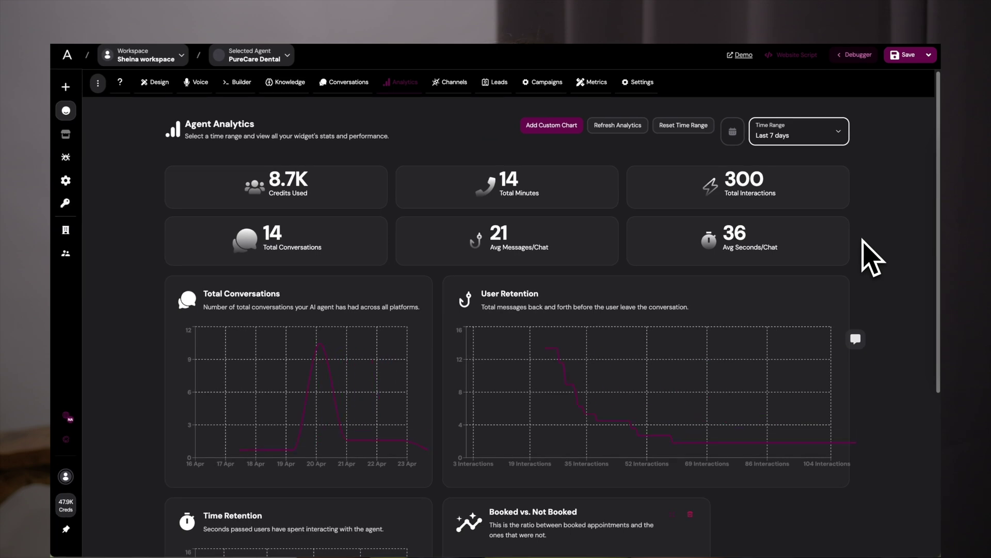
Step: Review the agent's analytics charts for the last 7 days and open its metrics page
scroll(863, 240, "down", 4)
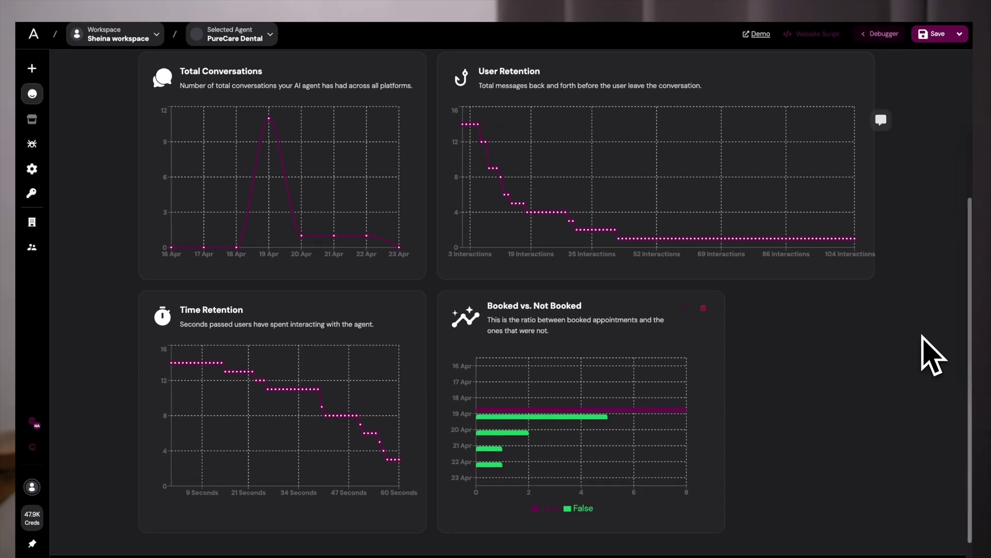
scroll(904, 354, "up", 4)
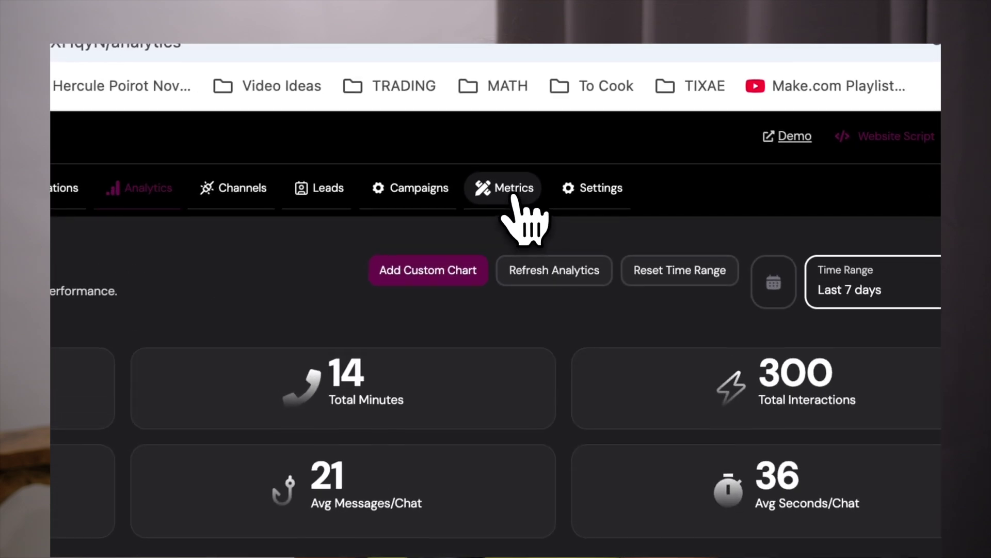
left_click(515, 199)
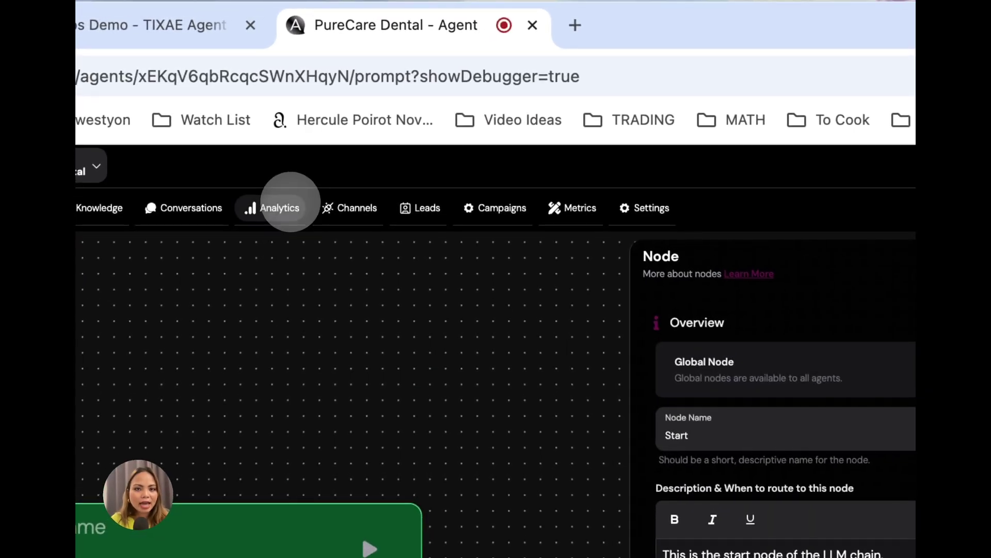
Step: Open the PureCare Dental agent's analytics, set the time range to Last 7 days and look over the charts
left_click(280, 207)
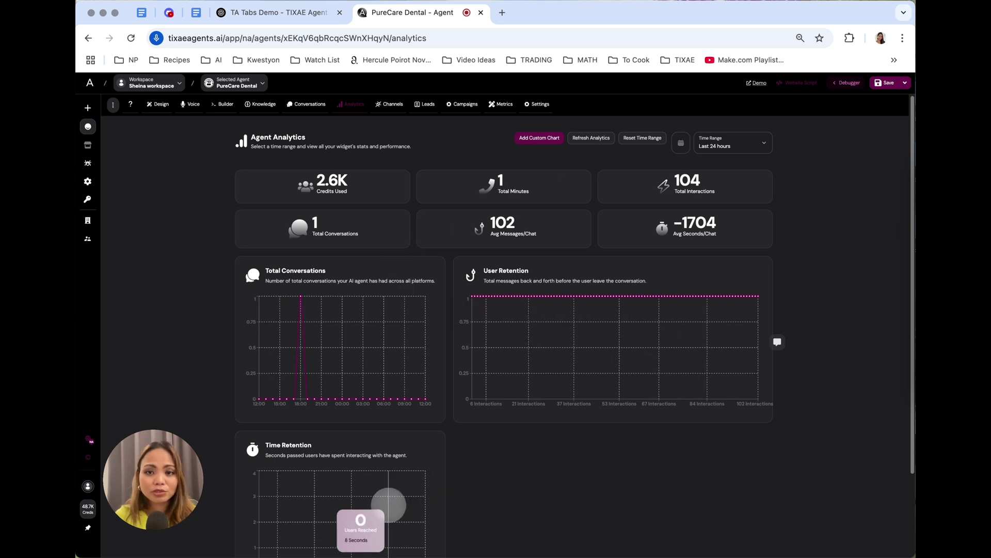
left_click(744, 147)
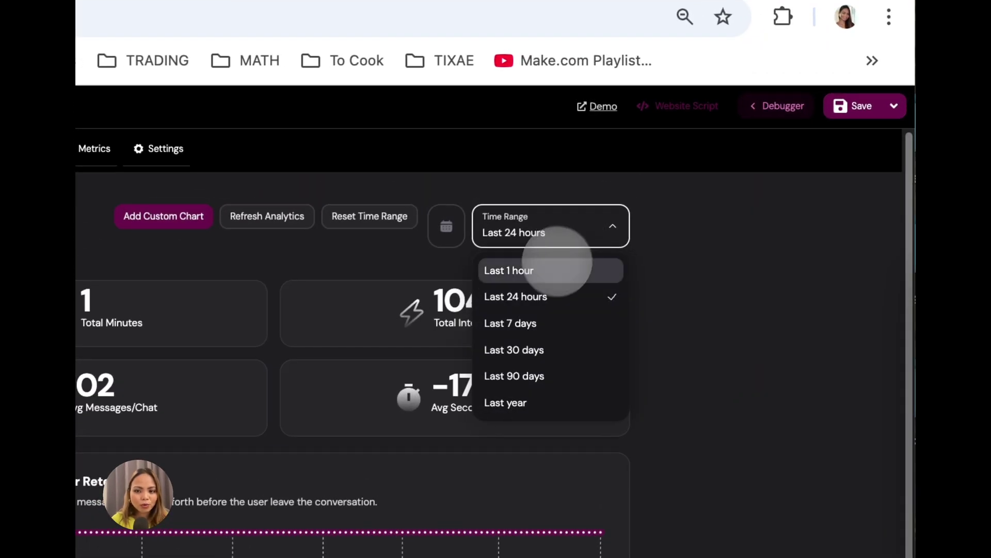
left_click(537, 322)
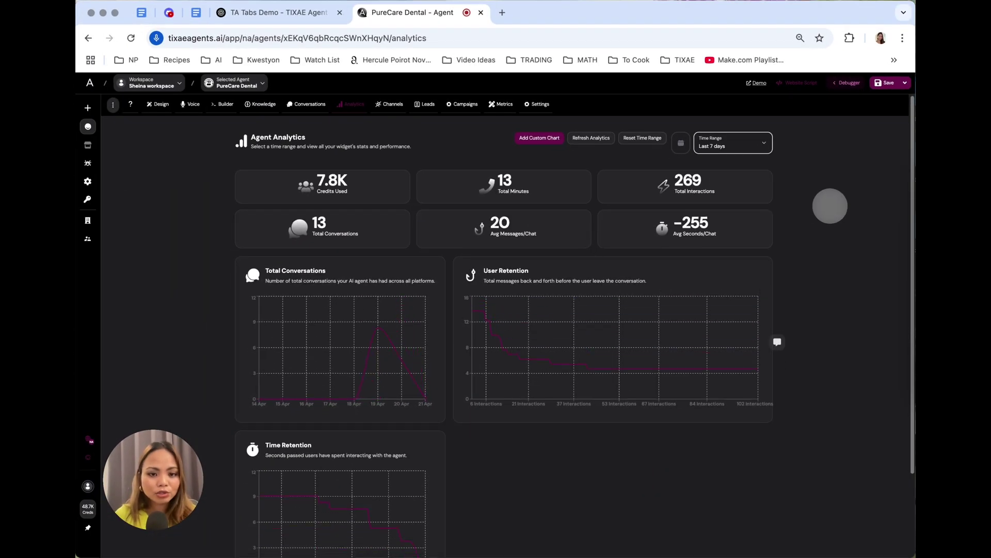
scroll(861, 264, "down", 1)
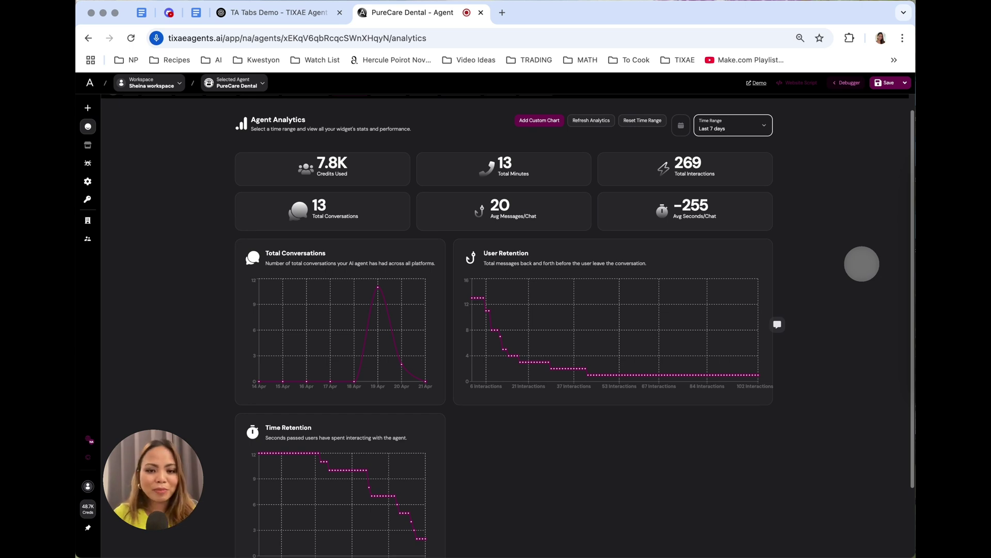
scroll(867, 271, "up", 1)
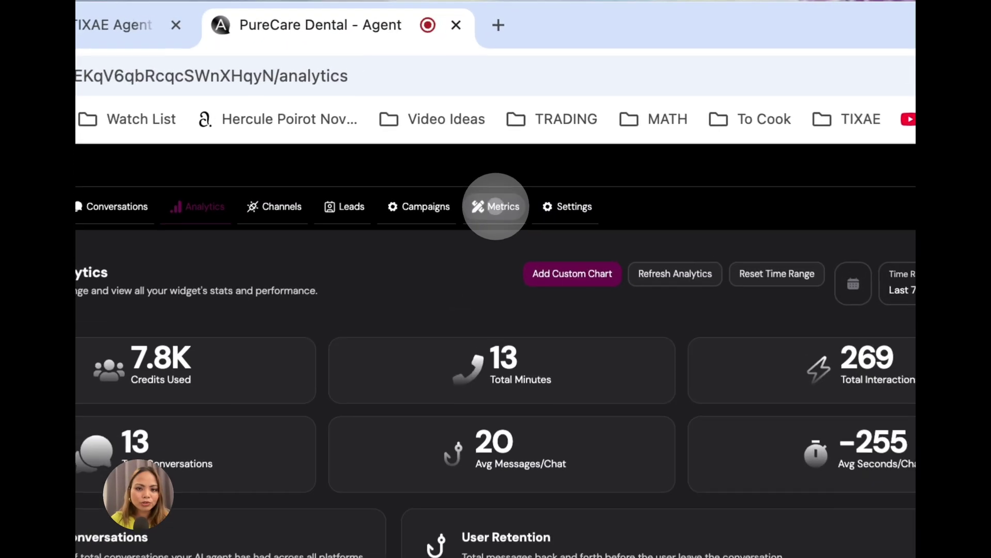
Step: Open the agent's metrics list and examine the sentiment metric's description, available types and enum options
left_click(501, 104)
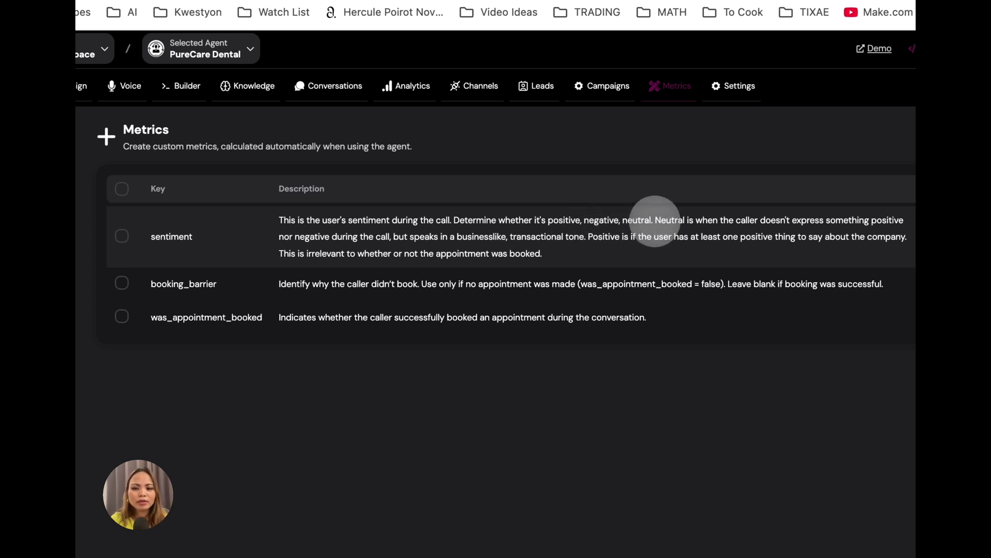
left_click(654, 221)
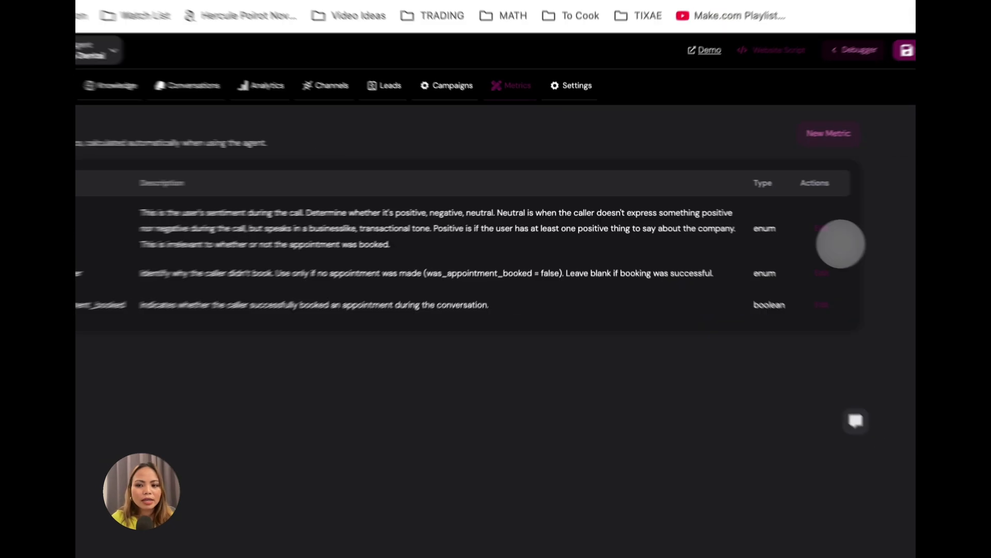
left_click(822, 228)
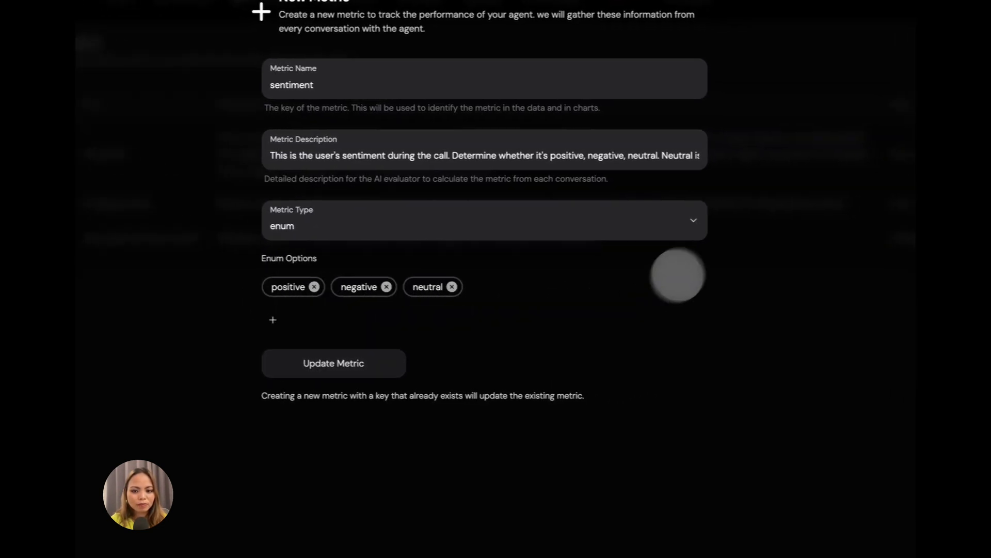
left_click(434, 268)
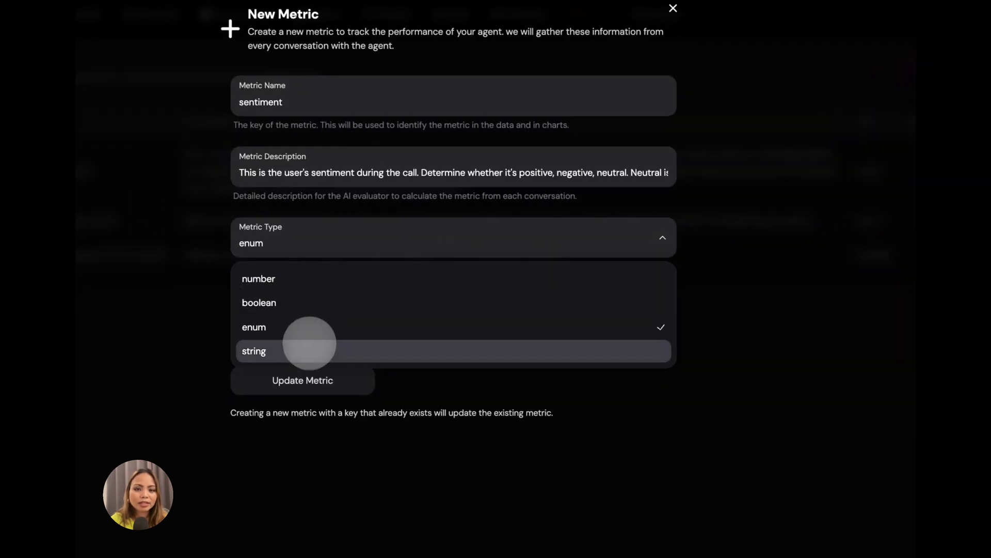
left_click(885, 251)
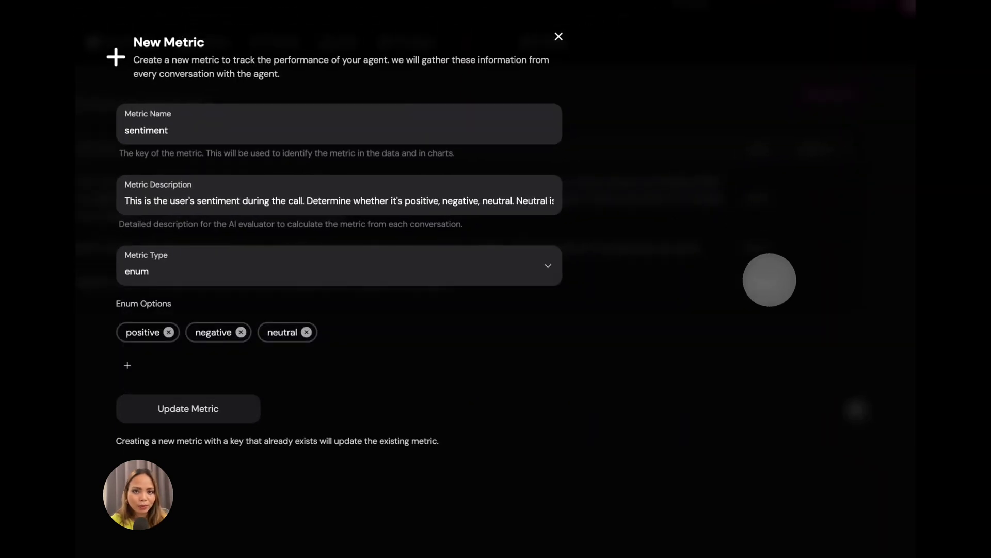
left_click(506, 270)
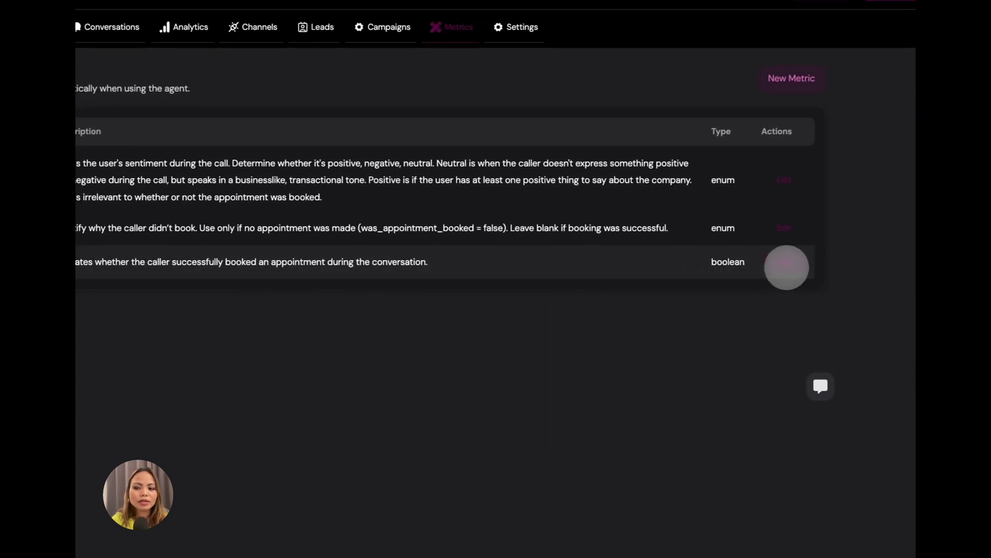
Step: Open the was_appointment_booked metric and examine its description and metric type, keeping boolean selected
left_click(908, 265)
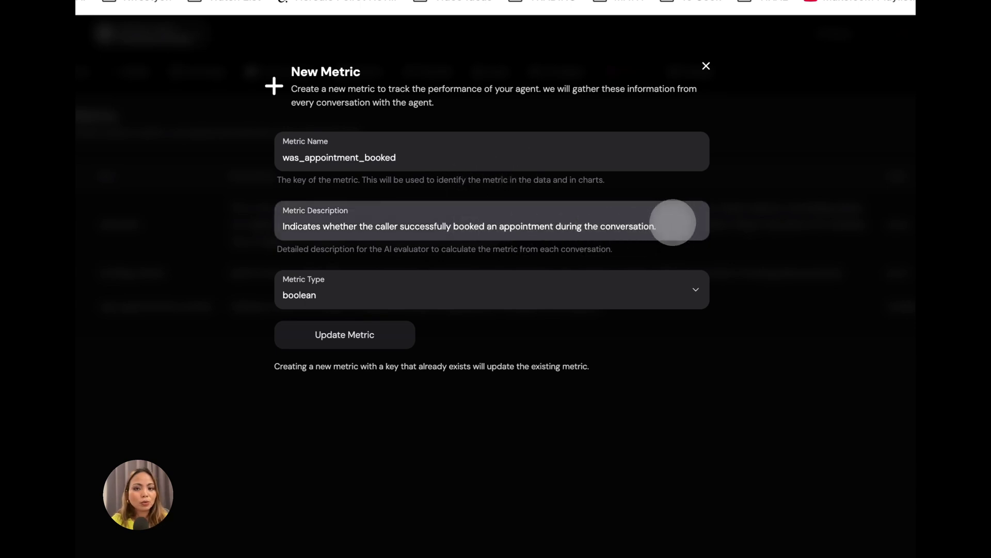
left_click(673, 222)
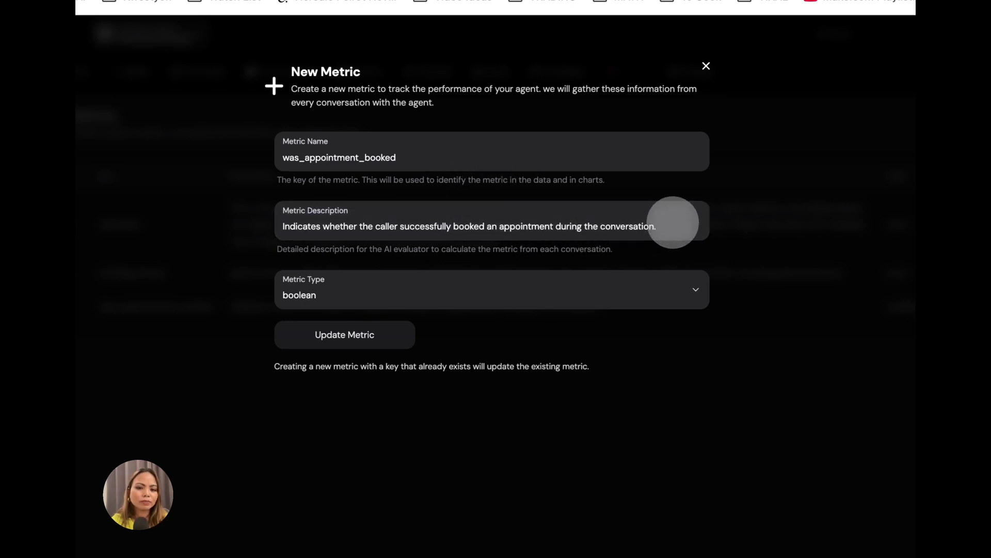
left_click(511, 287)
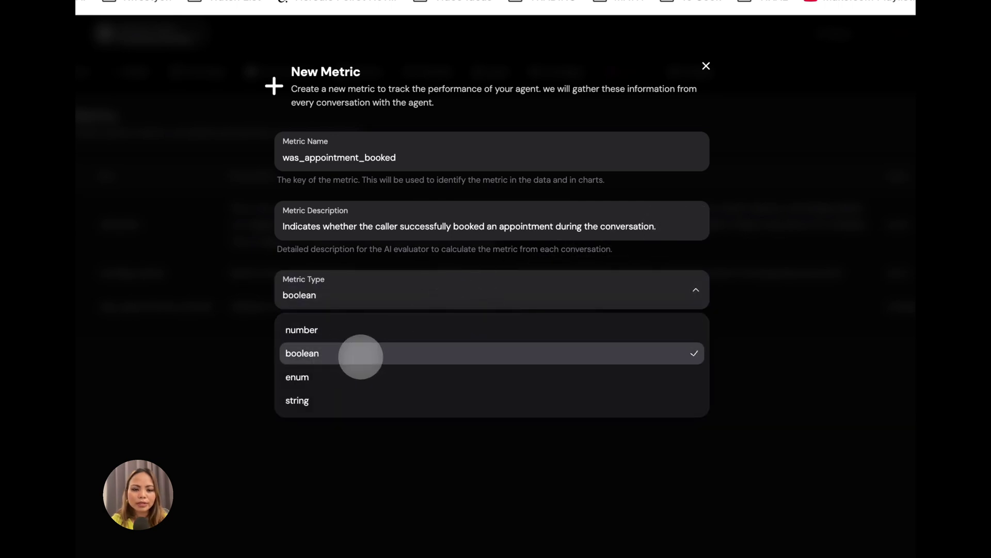
left_click(361, 357)
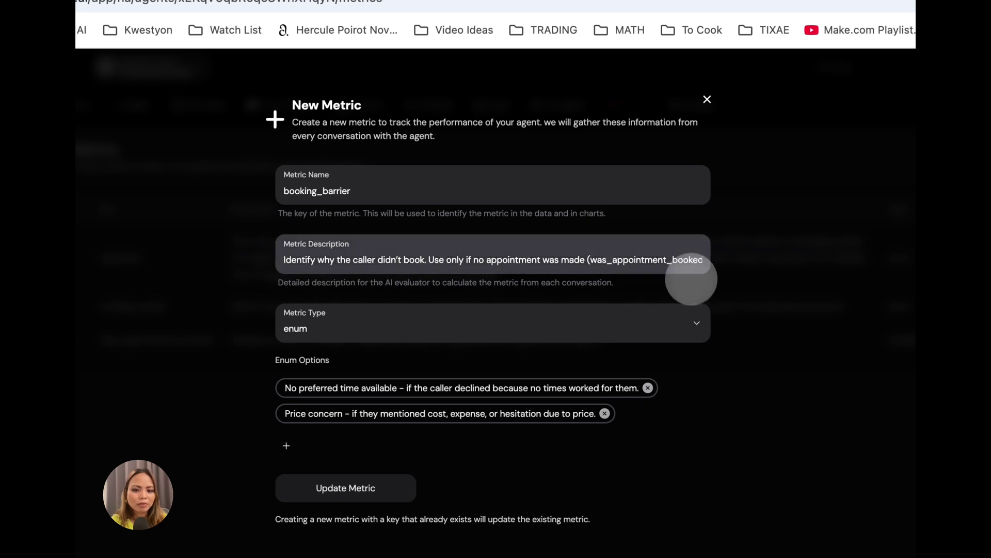
Step: Examine the booking_barrier metric's type choices and where its enum options are added
left_click(424, 325)
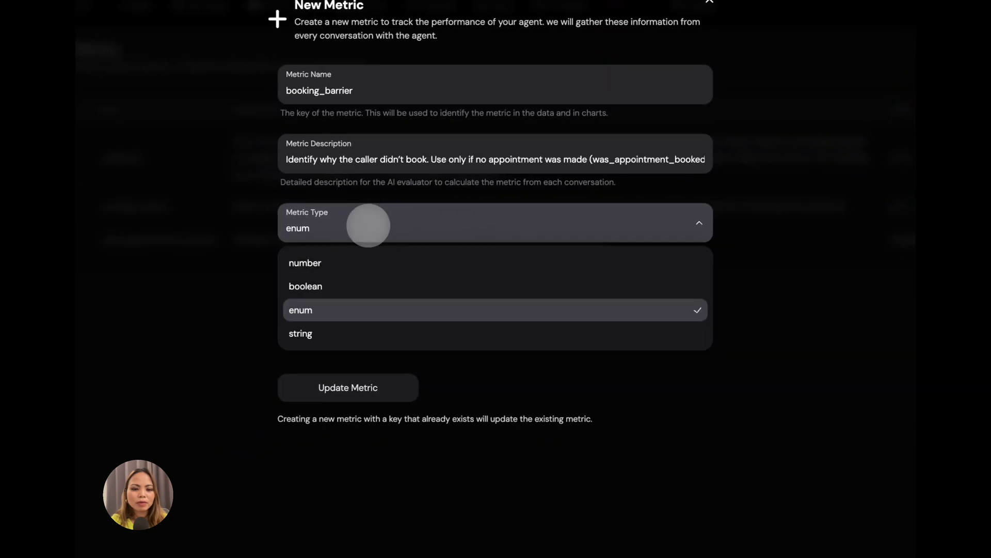
left_click(368, 225)
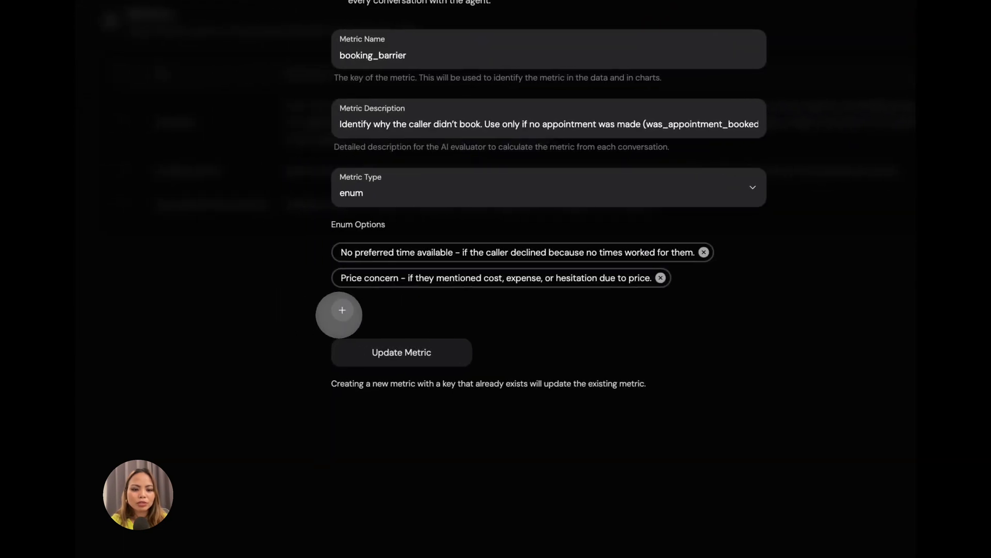
left_click(342, 311)
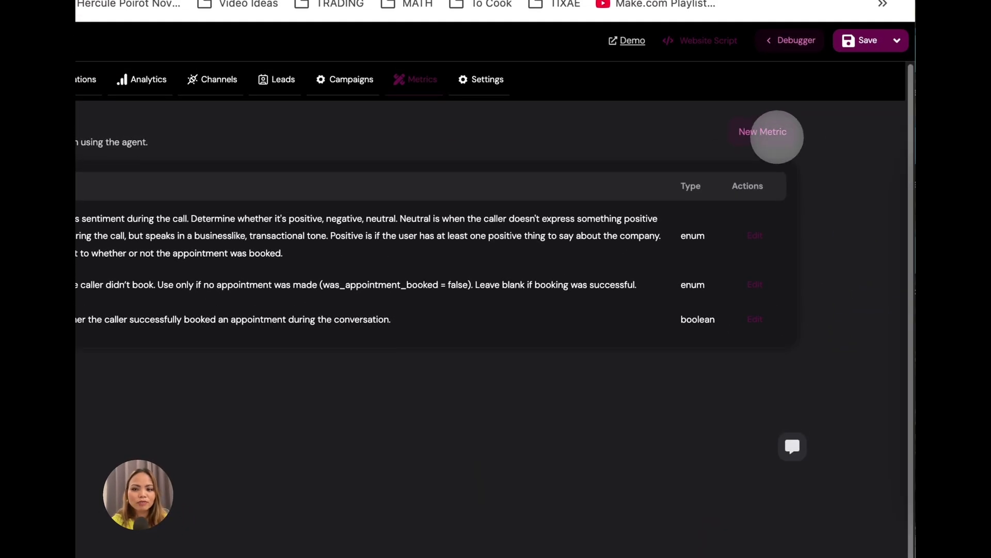
Step: Start a new metric named convo_summary with the description "This is the summary of the whole conversation."
left_click(764, 132)
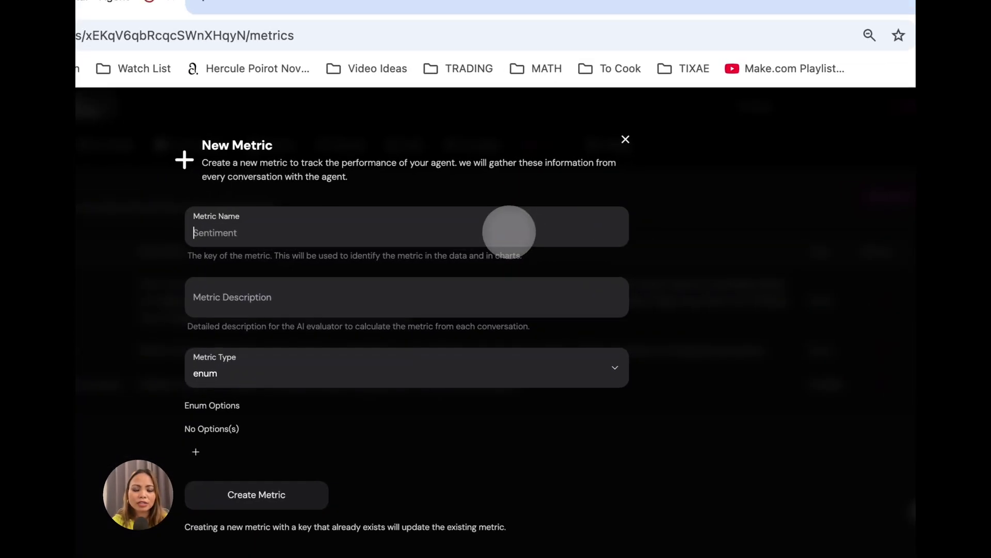
type("co")
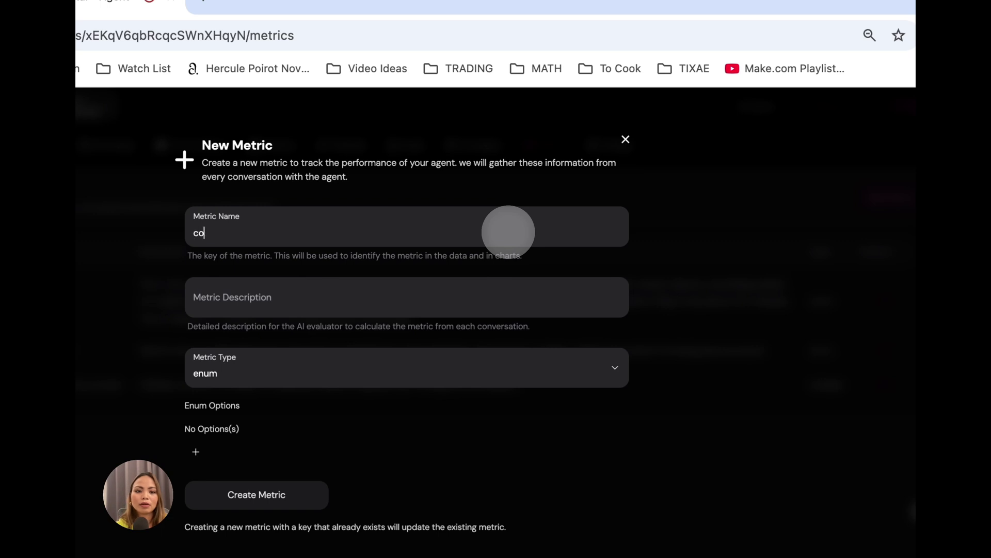
type("nvo_summary")
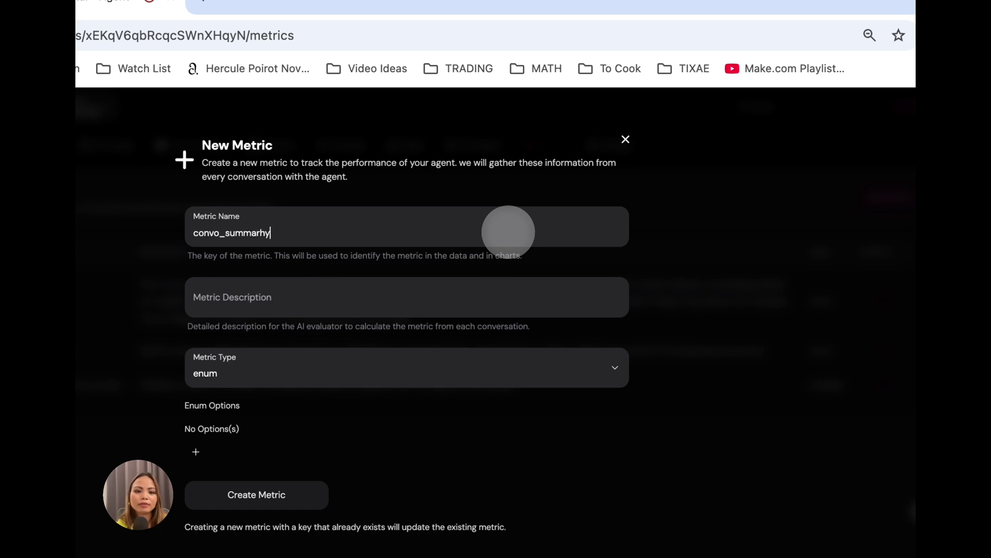
key("Tab")
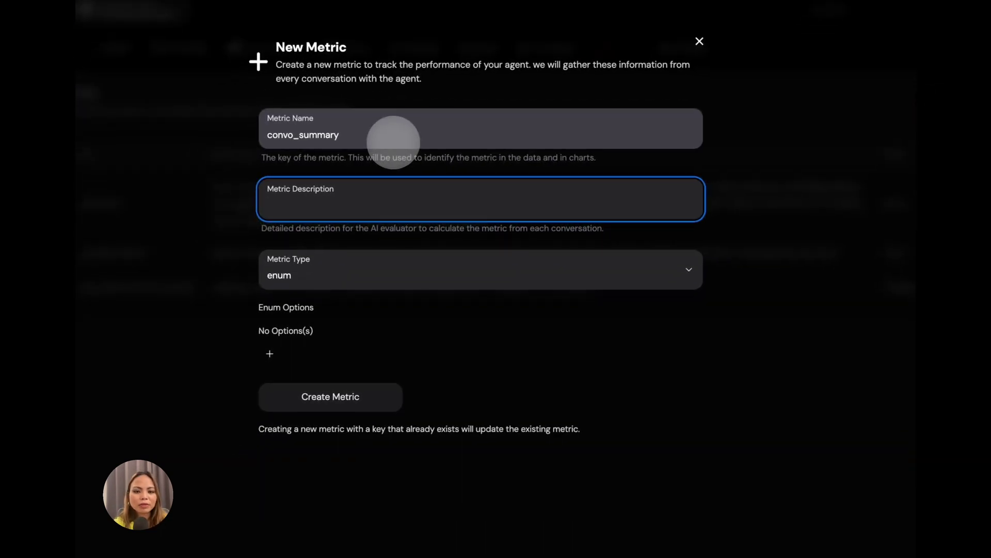
type("Ths is")
key("BackSpace")
key("BackSpace")
key("BackSpace")
key("BackSpace")
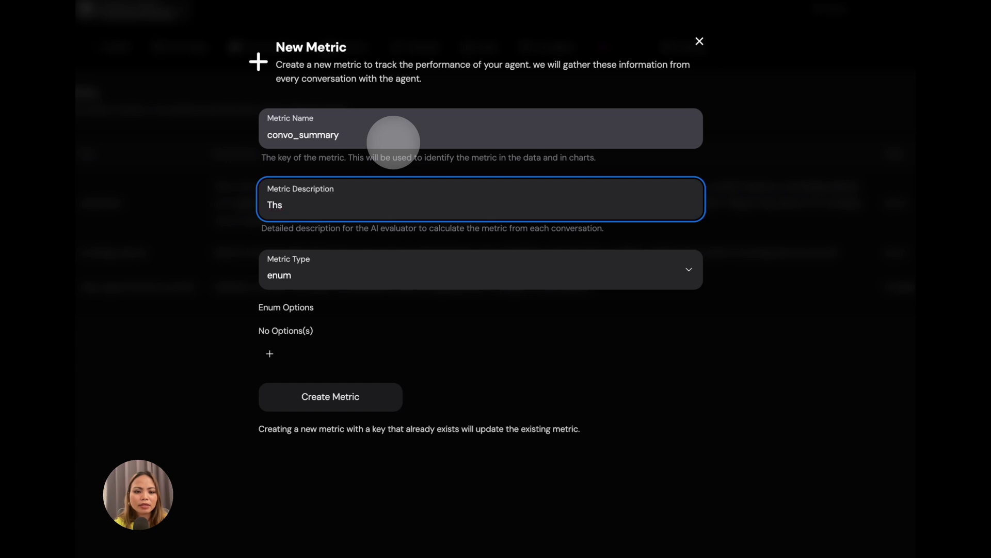
type("is is the summary of the whole conversation.")
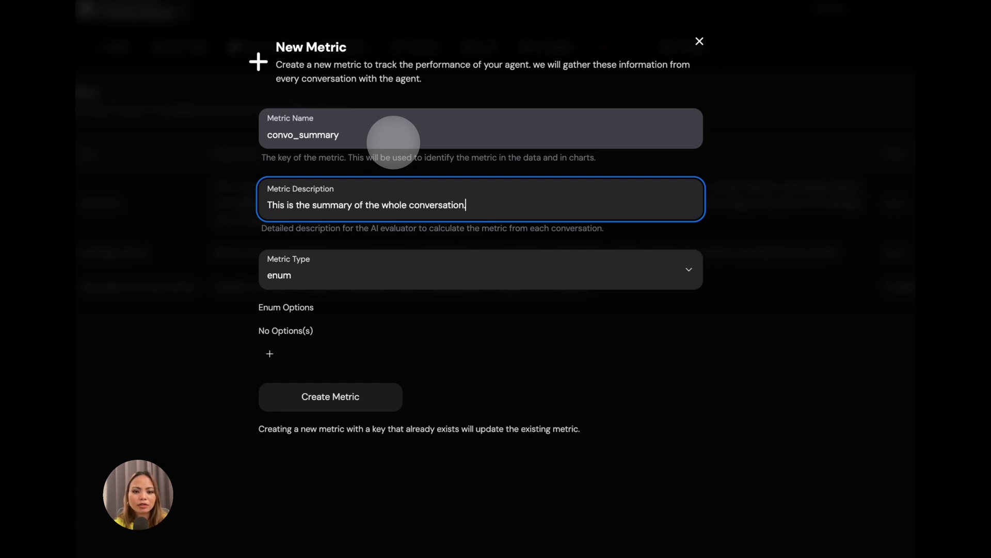
Step: Set the convo_summary metric's type to string and create the metric
left_click(371, 269)
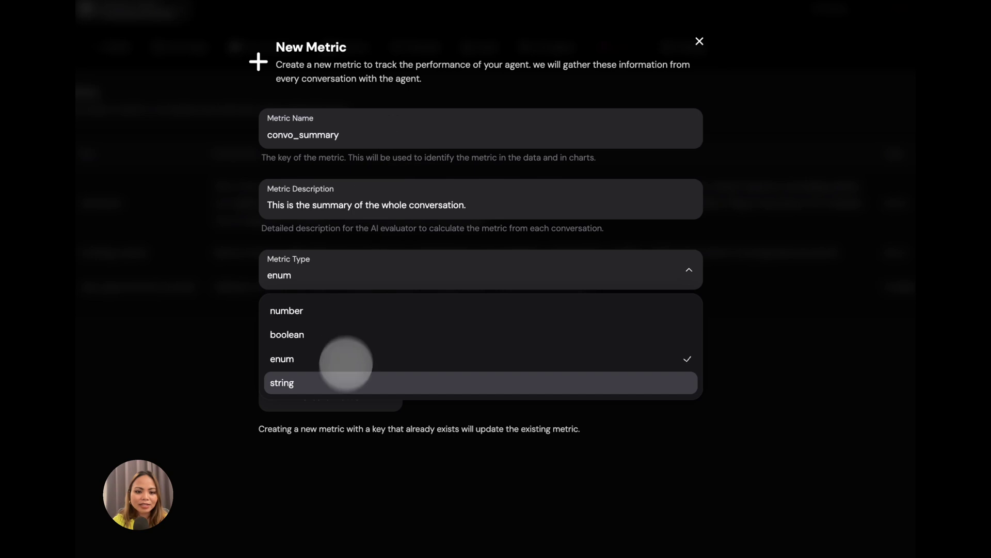
left_click(392, 388)
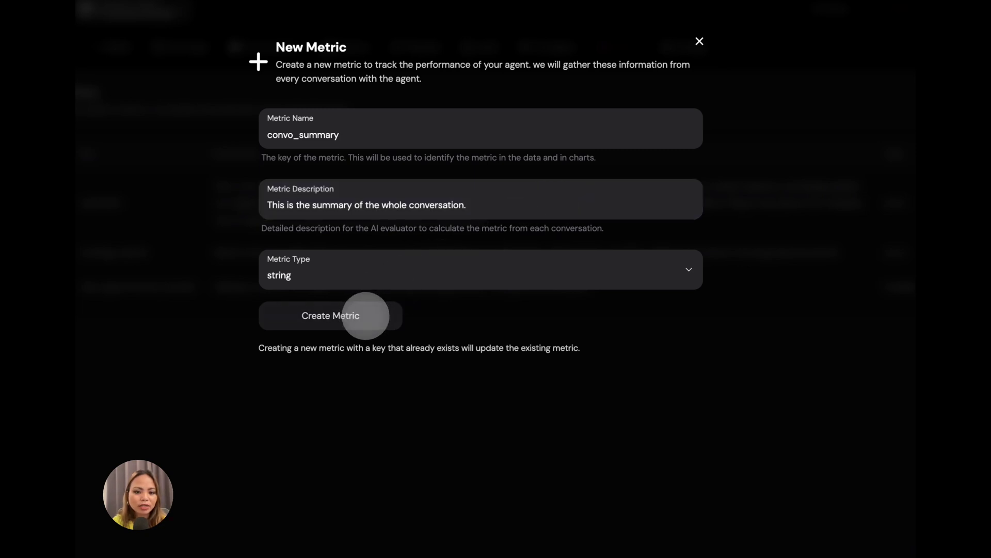
left_click(365, 315)
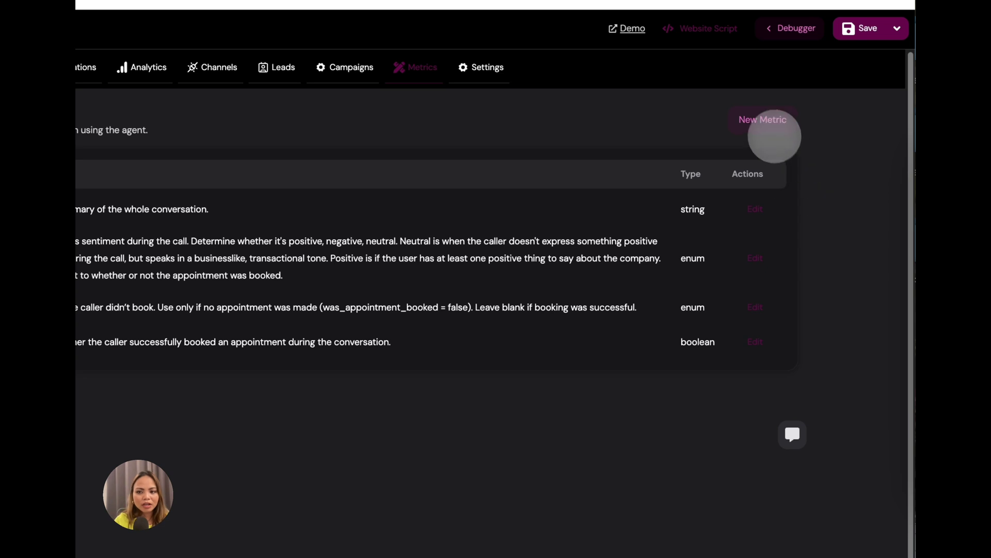
Step: Start a new metric named intent_to_book and describe it as "Classify the caller's intent to book an appointment based on their language and behavior during the conversation."
left_click(764, 123)
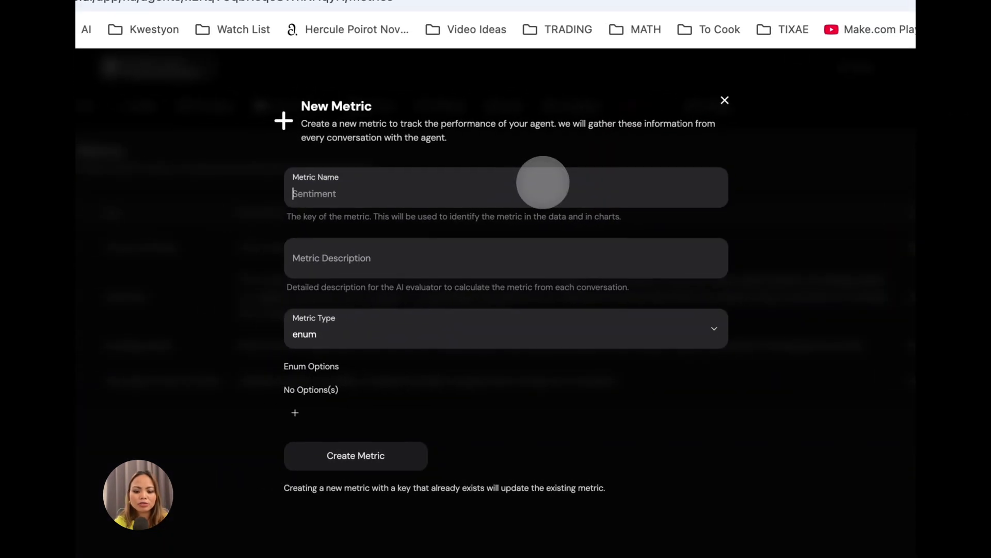
type("intent_to_book")
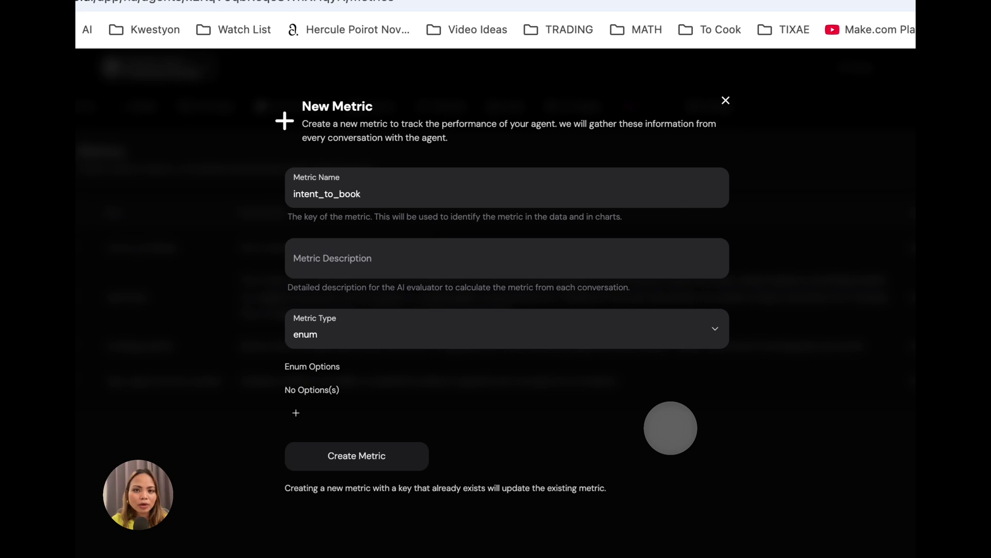
left_click(512, 264)
key("ctrl+v")
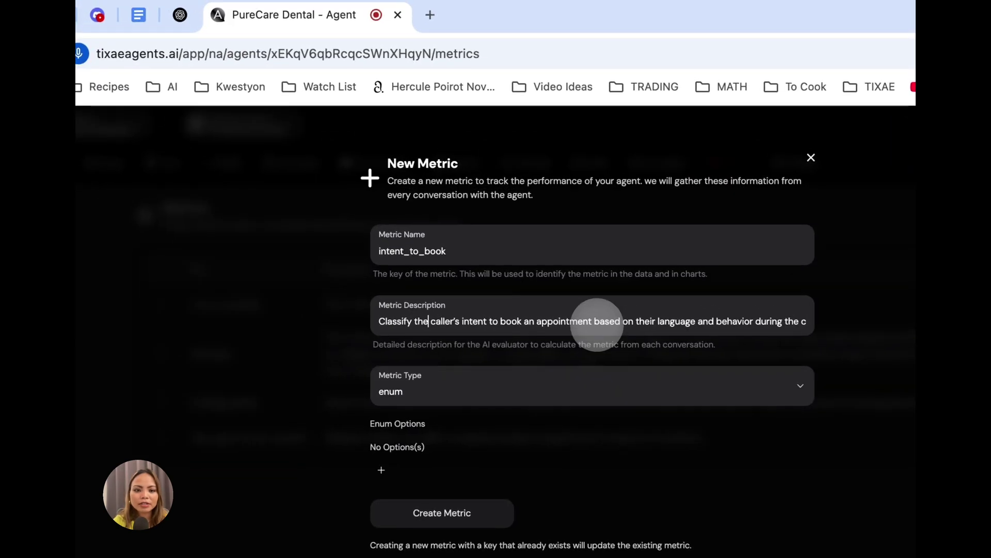
key("alt+Right")
key("alt+Right")
key("alt+Right")
key("alt+Right")
key("alt+Right")
key("alt+Right")
key("alt+Right")
key("alt+Right")
key("alt+Right")
key("alt+Right")
key("alt+Right")
key("alt+Right")
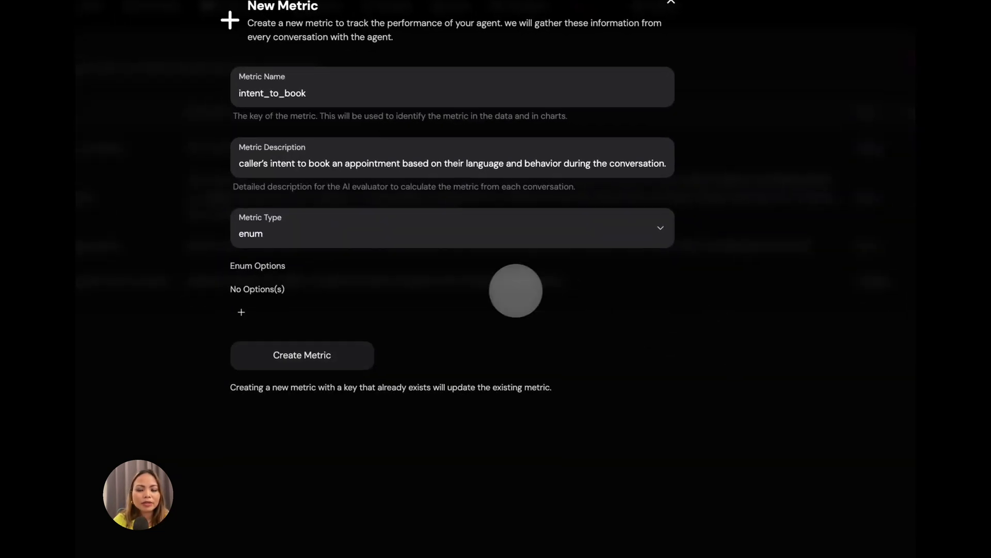
Step: Add the enum option "High: The caller directly asked to book, requested available times, or confirmed an appointment."
left_click(241, 312)
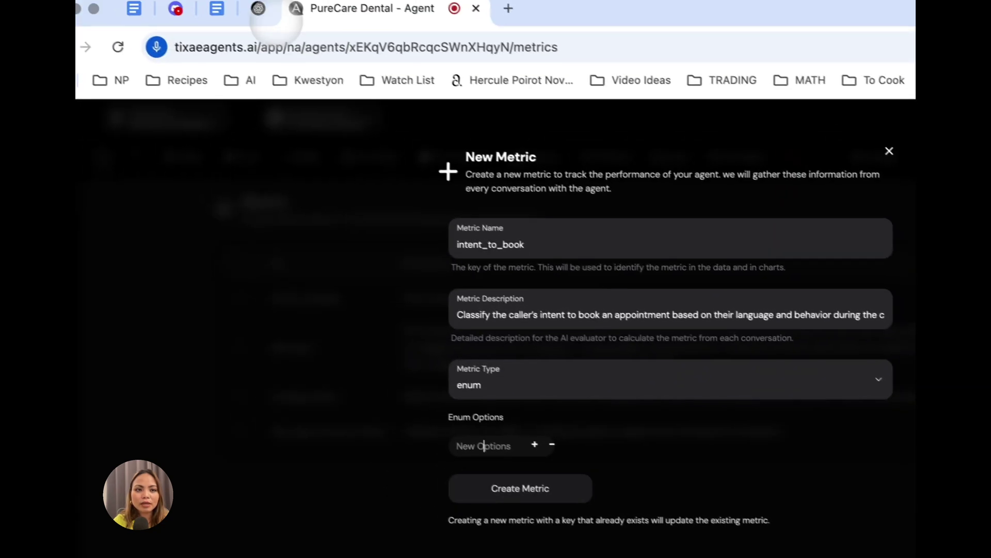
type("High: The caller directly asked to book, requested available times, or confirmed an appointment.")
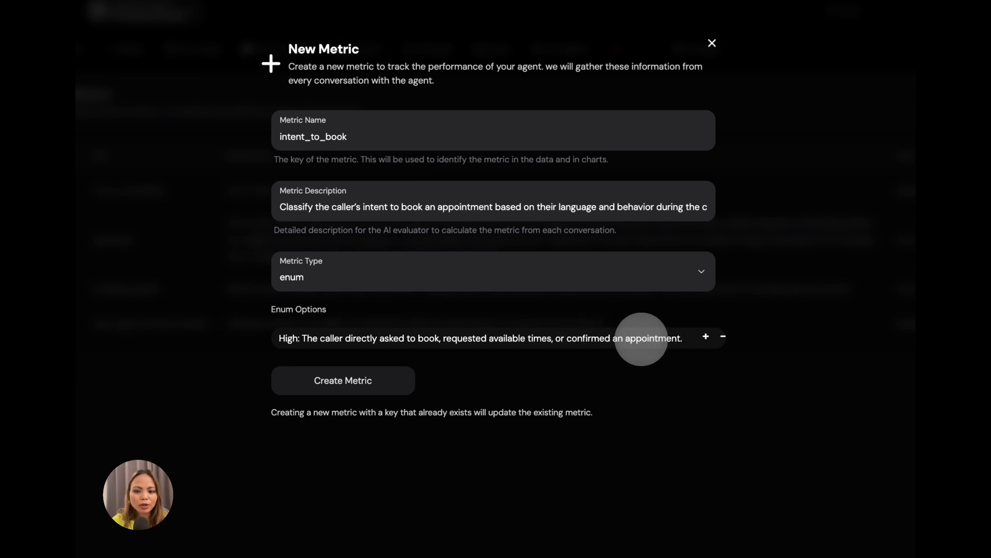
key("Return")
Step: Add the enum option "Medium: The caller asked about services, pricing, or availability but didn’t commit to booking."
left_click(324, 349)
type("Medium: The caller asked about services, pricing, or availability but didn’t commit to booking.")
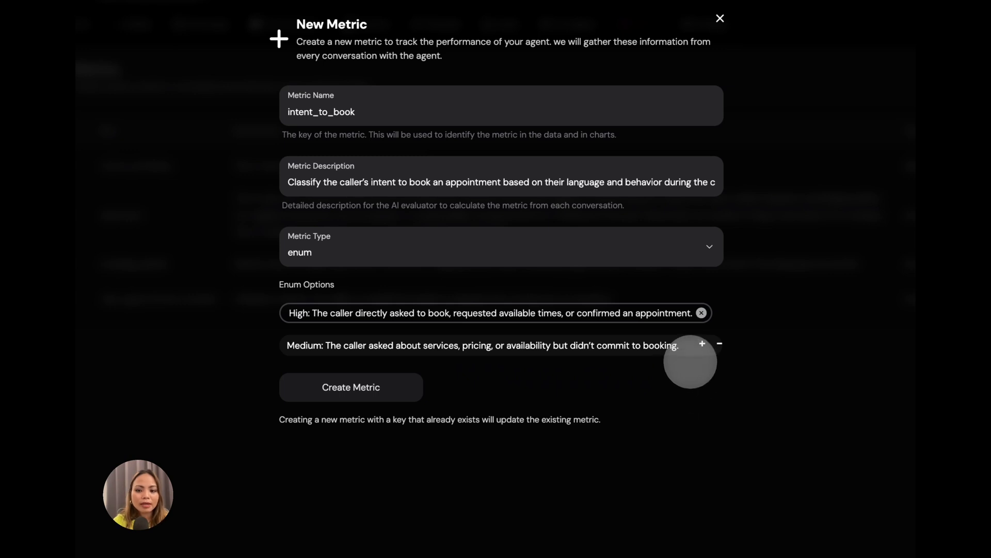
left_click(702, 343)
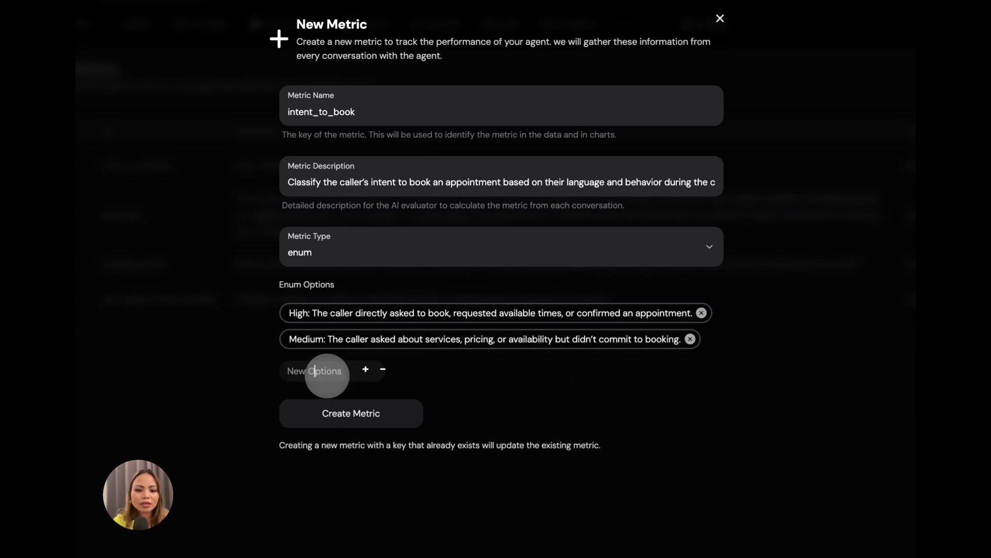
Step: Add the enum option "Low: The caller sounded unsure, was only browsing, or expressed no immediate interest in booking." and create the metric
left_click(327, 371)
type("Low: The caller sounded unsure, was only browsing, or expressed no immediate interest in booking.")
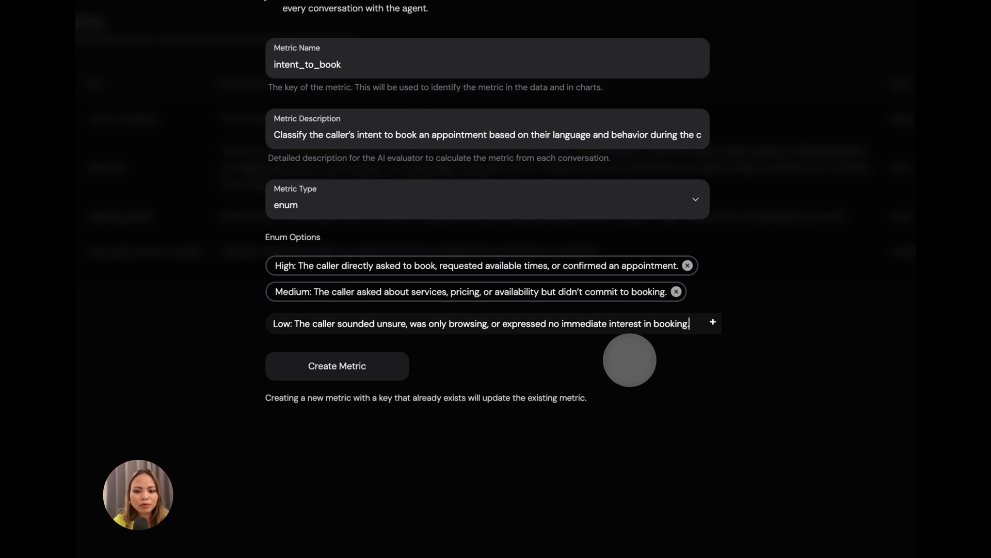
left_click(712, 322)
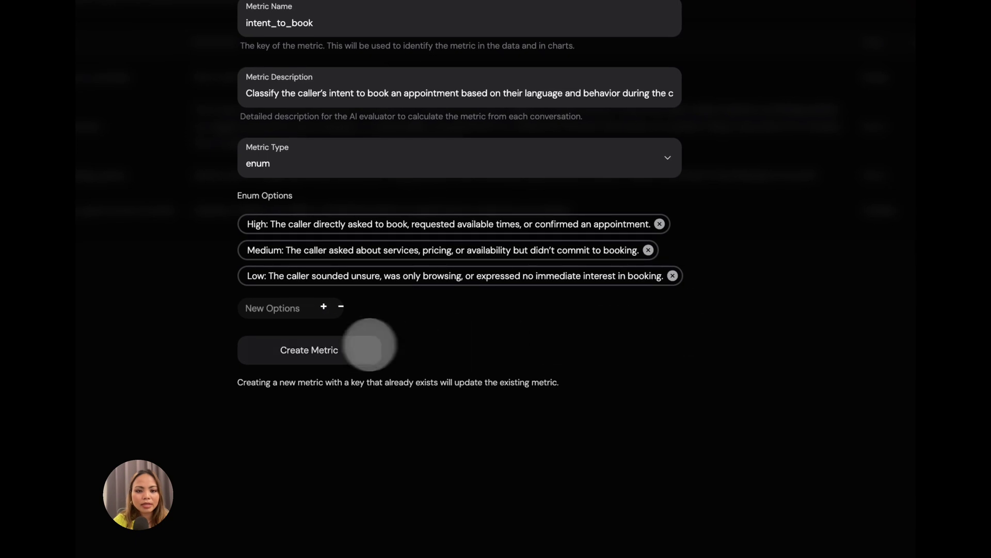
left_click(319, 349)
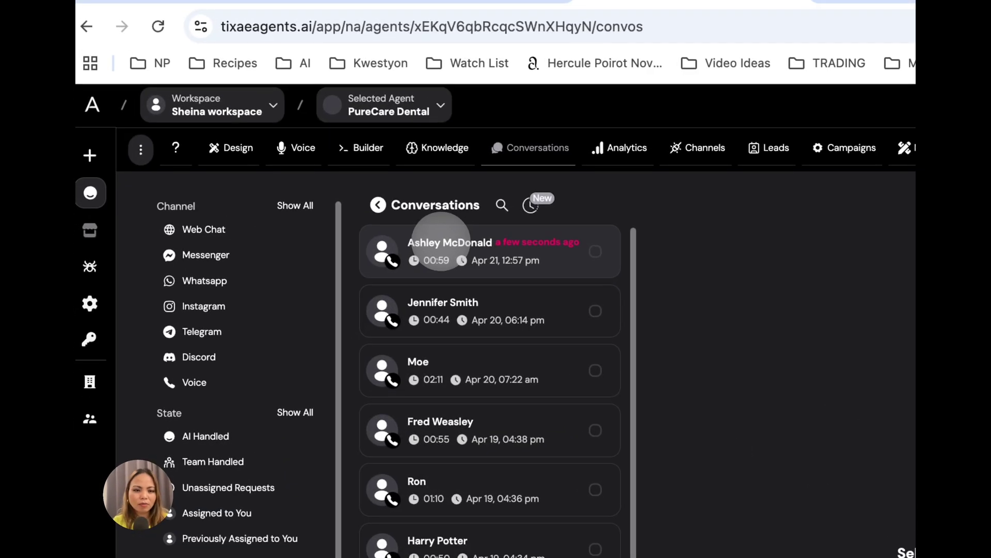
Step: Open the Apr 21, 12:57 pm call conversation and review its transcript and conversation metrics, including convo_summary
left_click(440, 241)
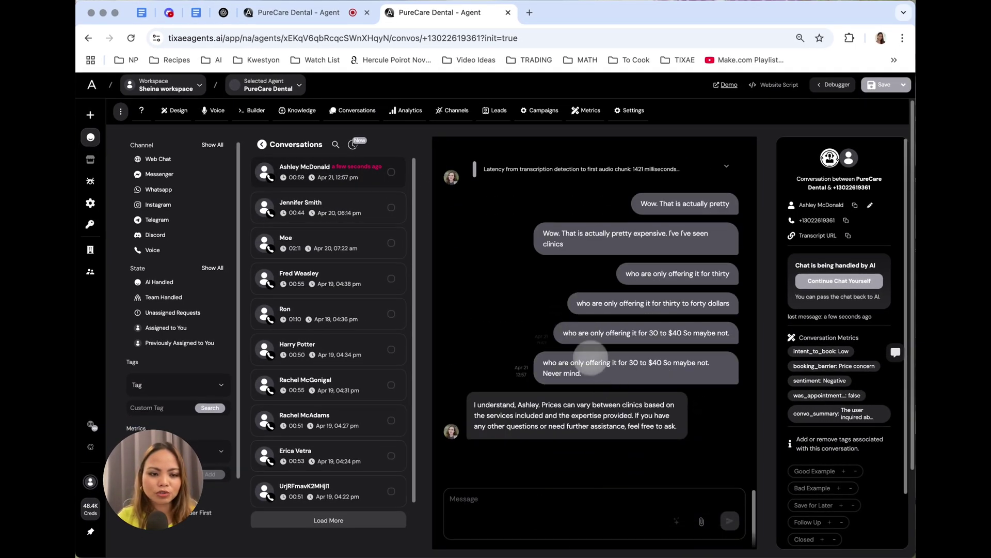
scroll(600, 380, "up", 4)
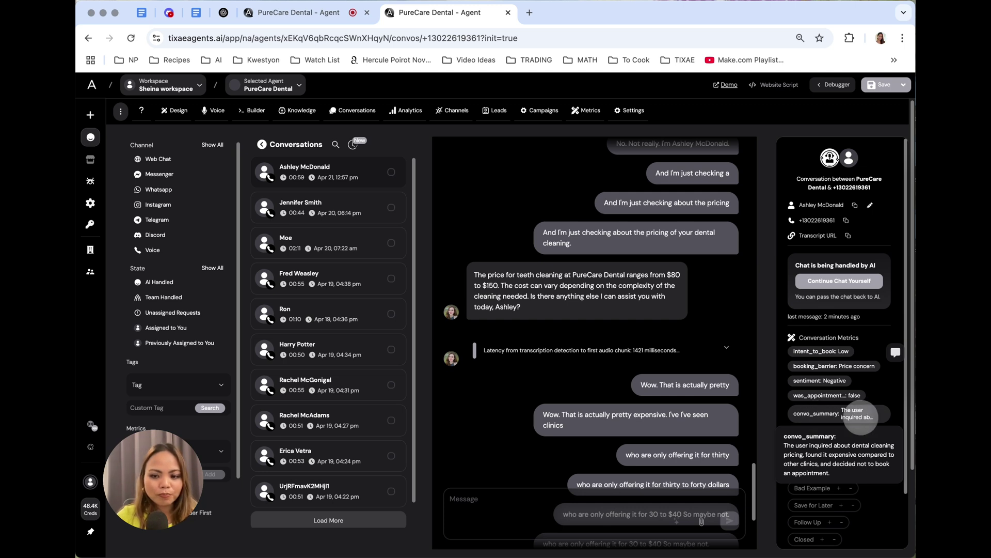
scroll(870, 486, "down", 1)
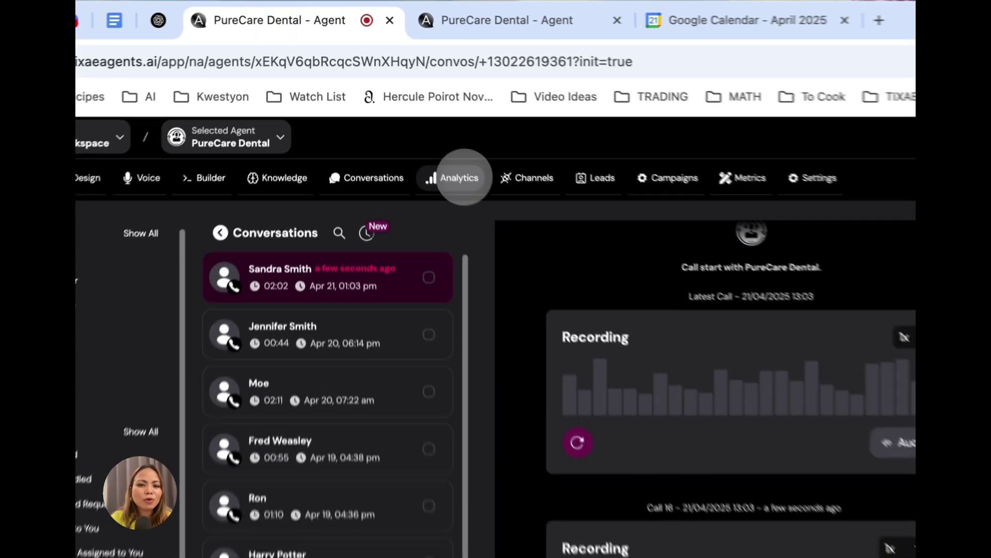
Step: Start a custom chart in the agent's analytics, set its type to bar, and title it "Booked vs. Not Booked"
left_click(465, 185)
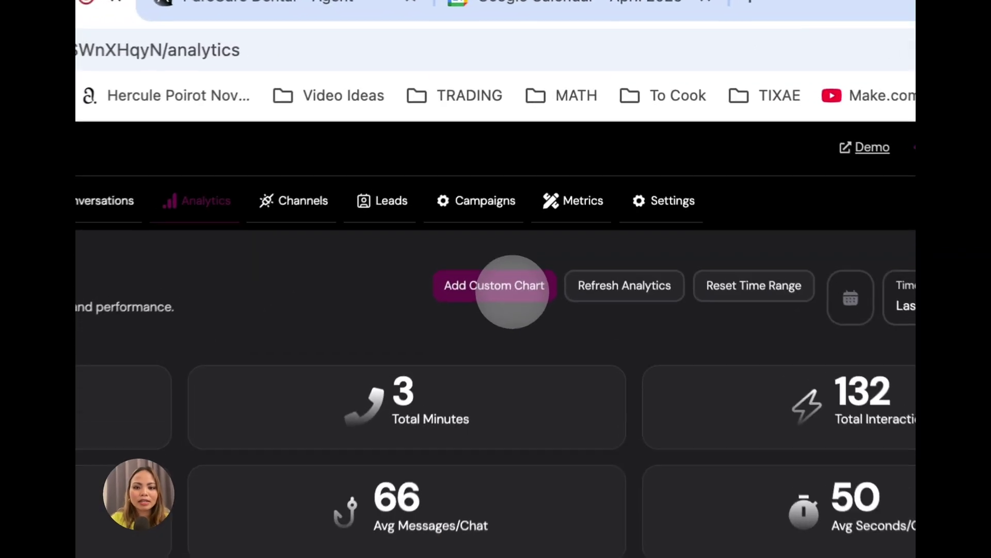
left_click(548, 150)
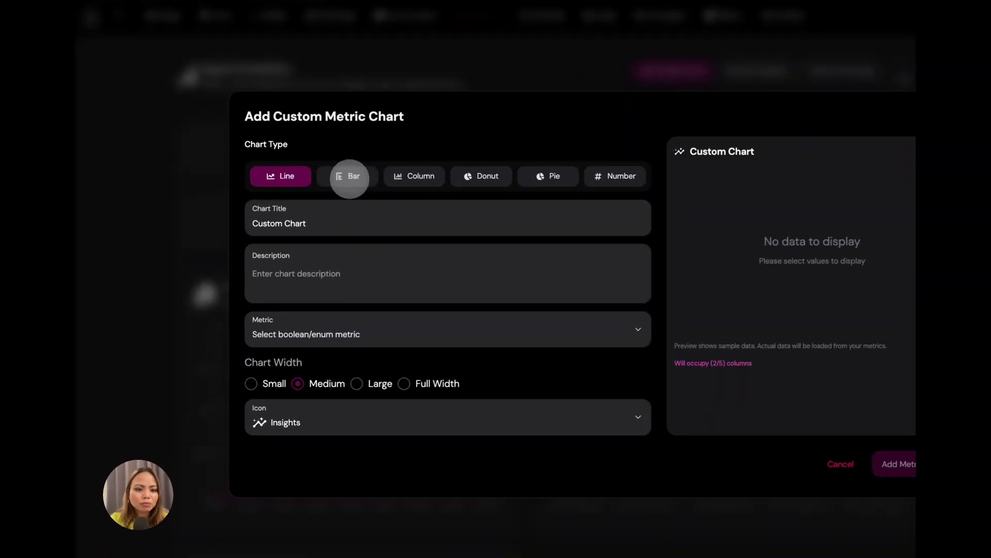
left_click(312, 229)
left_click(396, 222)
key("ctrl+a")
type("Boo")
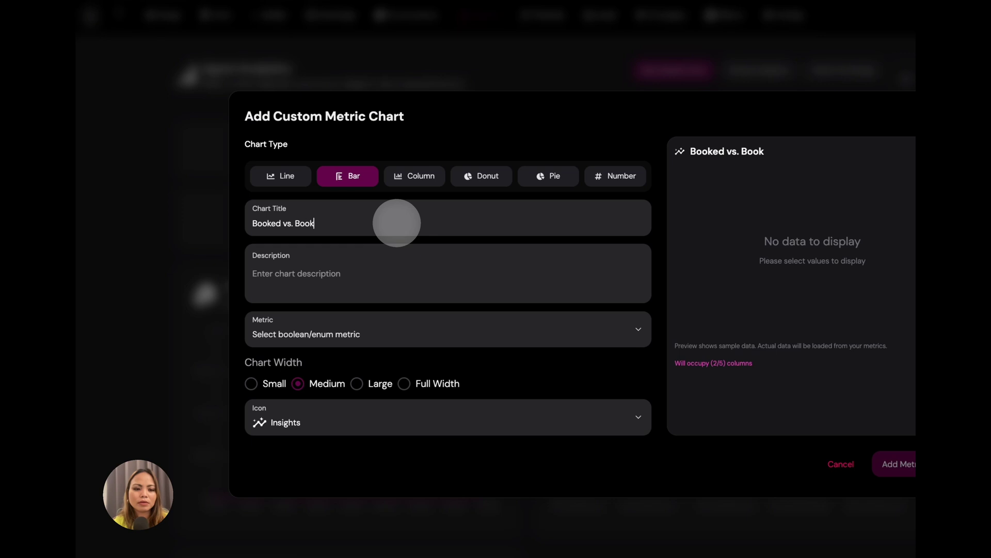
type("ked vs. Not Boo")
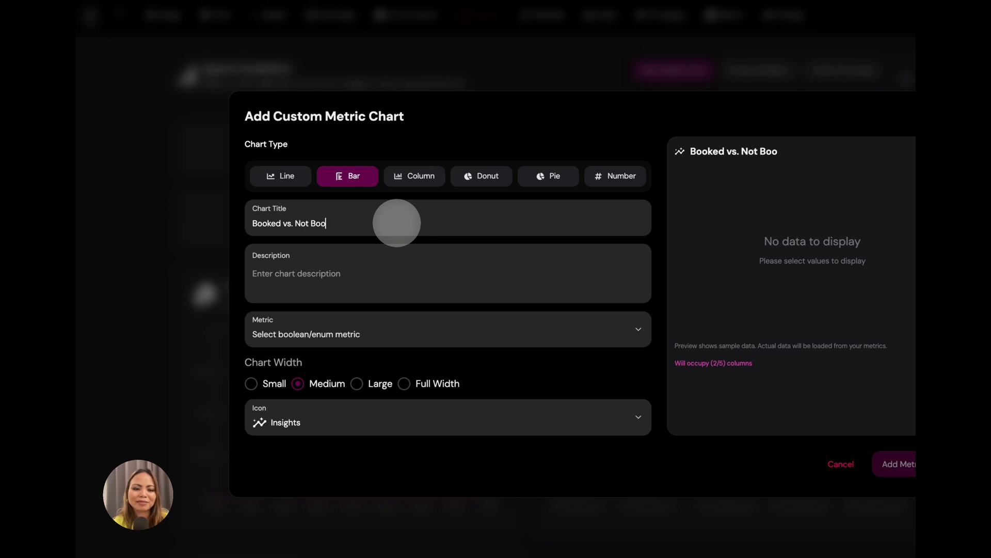
type("ked")
Step: Describe the chart as "This is the ratio between booked appointments and the ones that were not."
left_click(398, 277)
type("This is the ratio ")
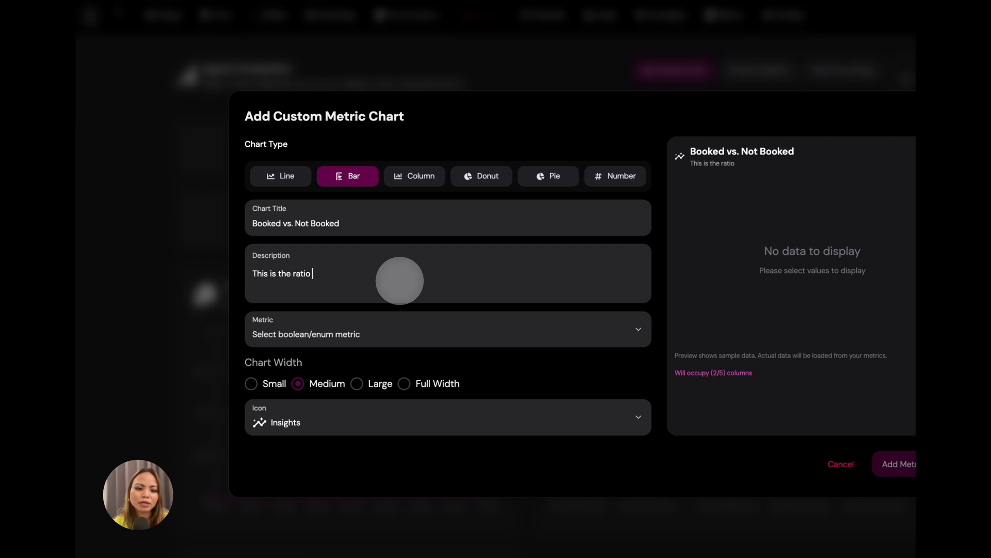
type("between booked appointments and the ones that were not.")
Step: Base the chart on the was_appointment_booked metric and display both its True and False values
left_click(465, 329)
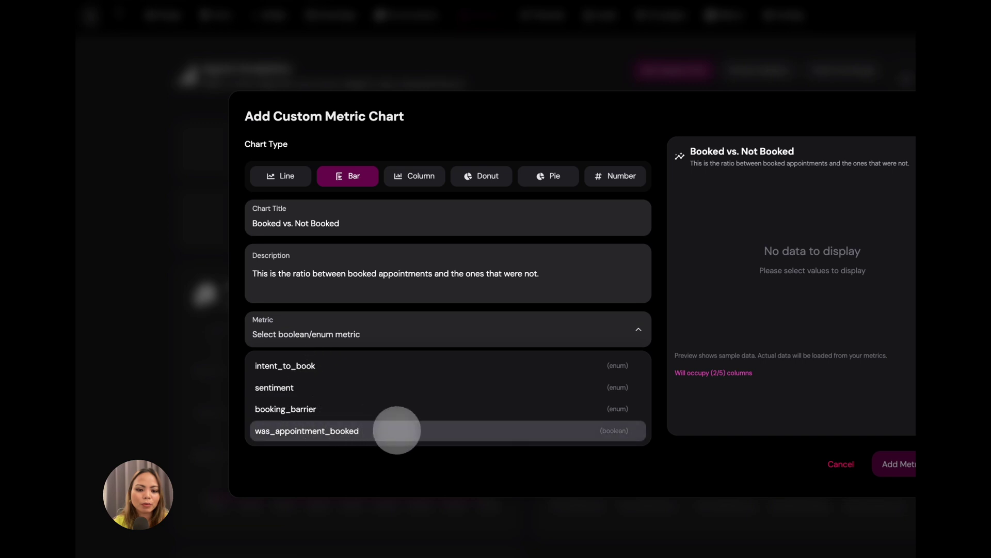
left_click(400, 432)
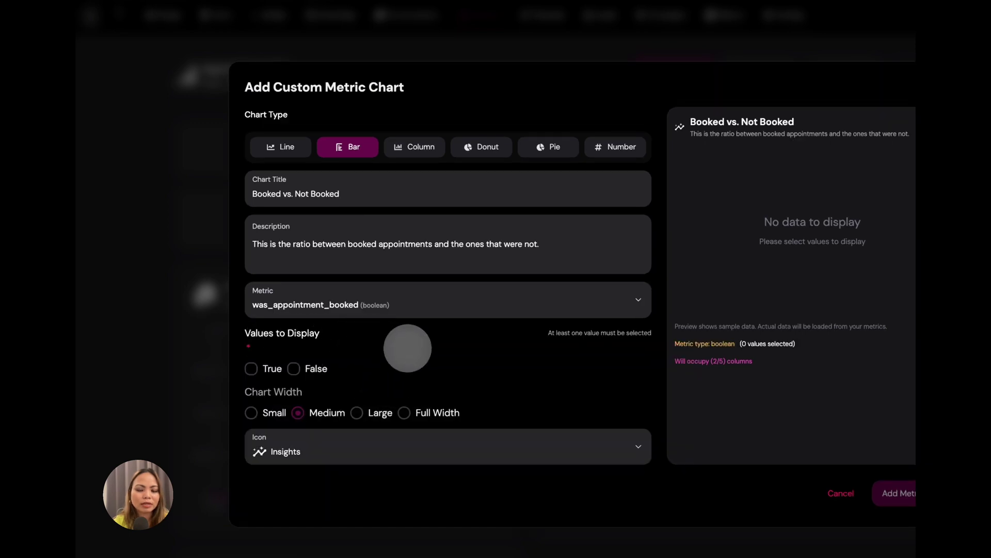
left_click(251, 368)
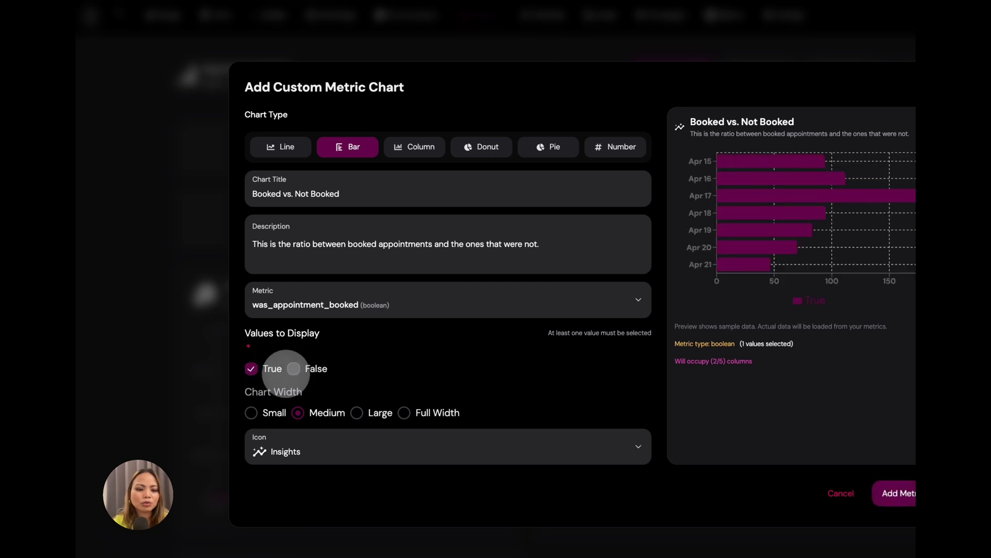
left_click(293, 368)
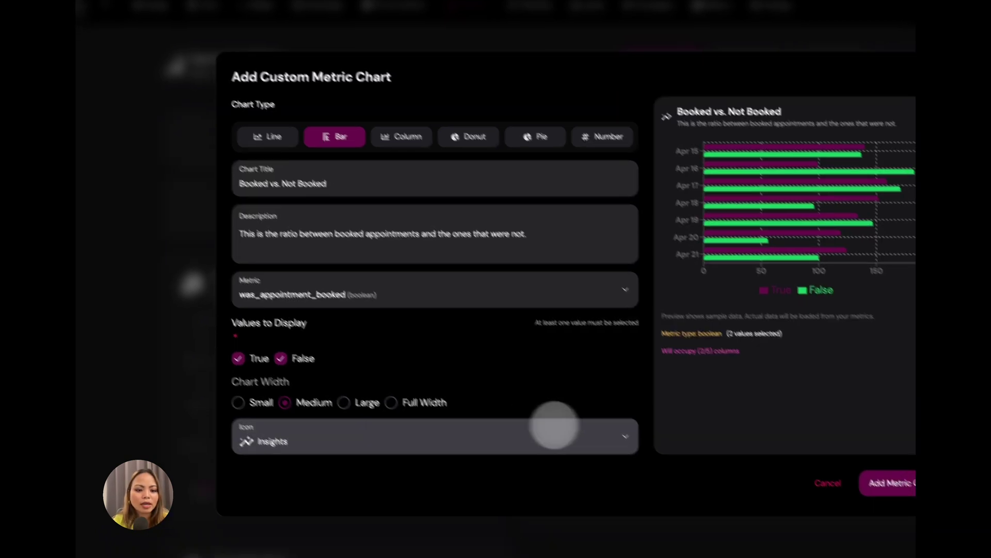
Step: Keep the Insights icon for the Booked vs. Not Booked chart and add it to the analytics
left_click(623, 447)
scroll(382, 330, "up", 2)
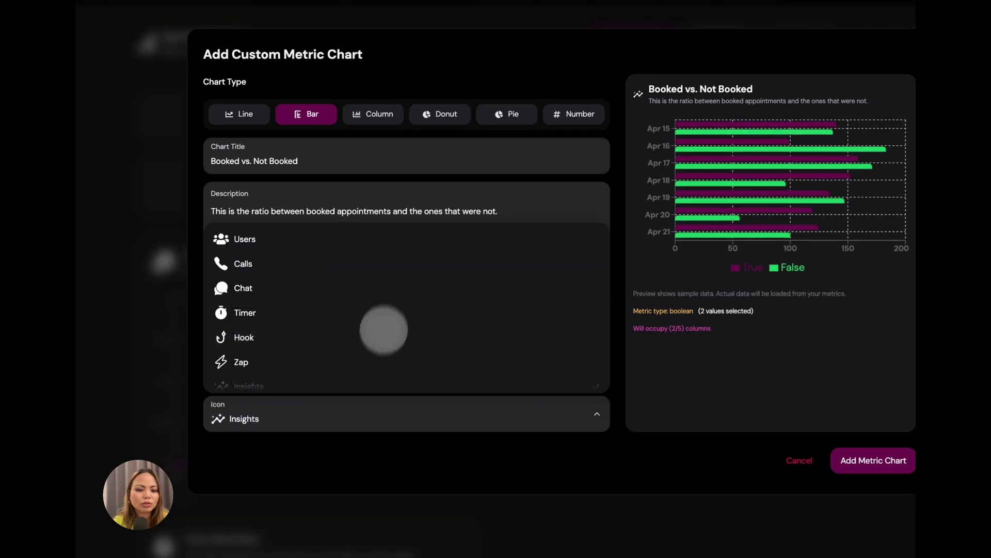
left_click(379, 375)
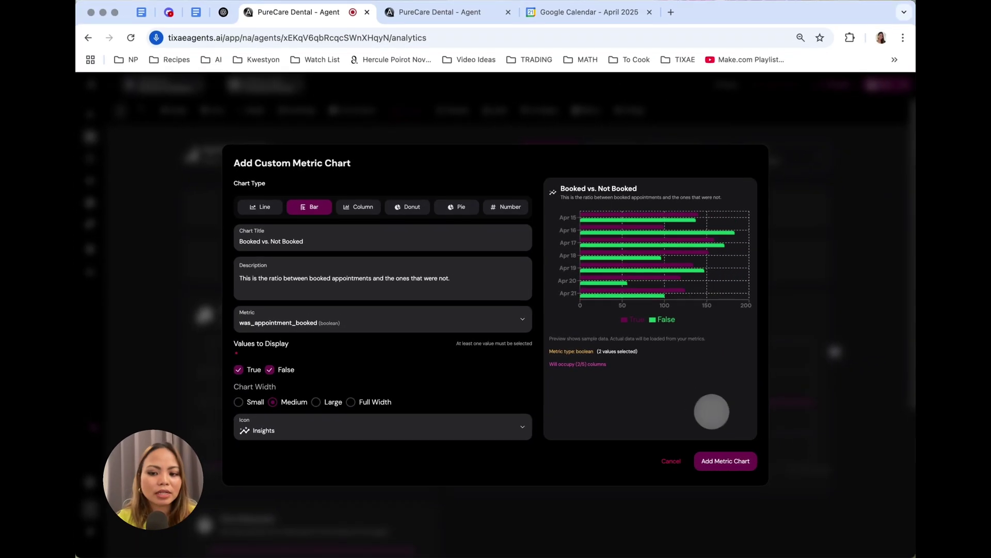
left_click(725, 460)
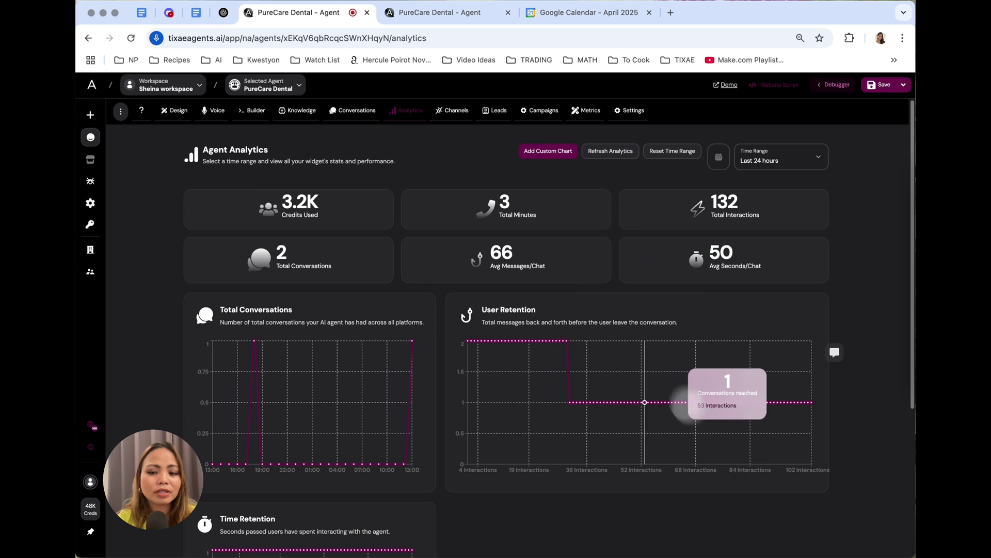
Step: Set the analytics time range to the last 7 days and check the Booked vs. Not Booked chart
scroll(666, 362, "down", 5)
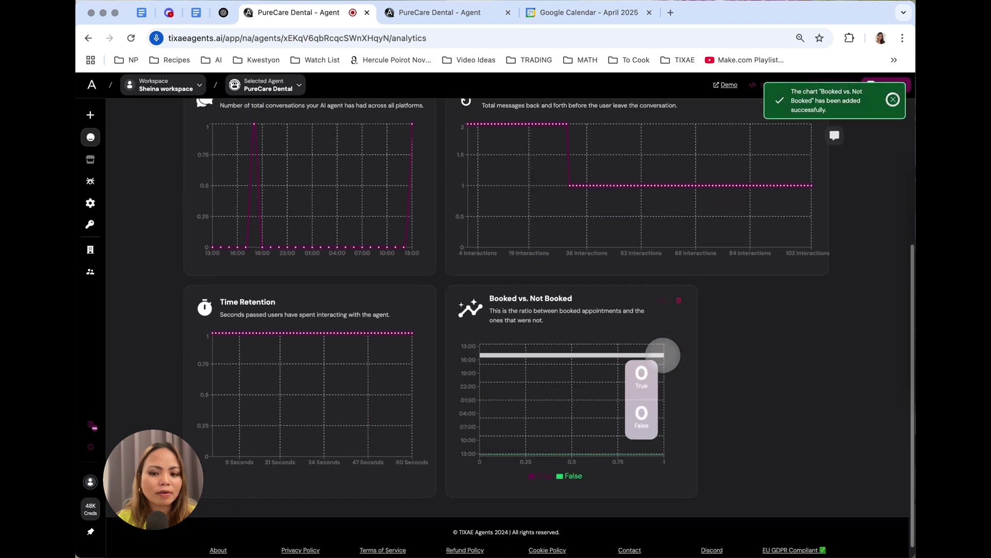
scroll(712, 389, "up", 10)
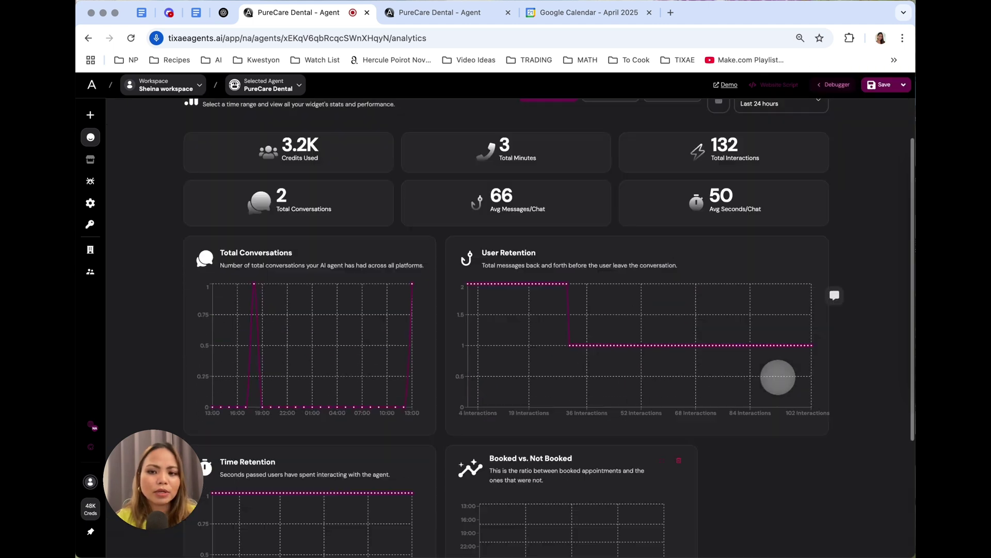
left_click(781, 157)
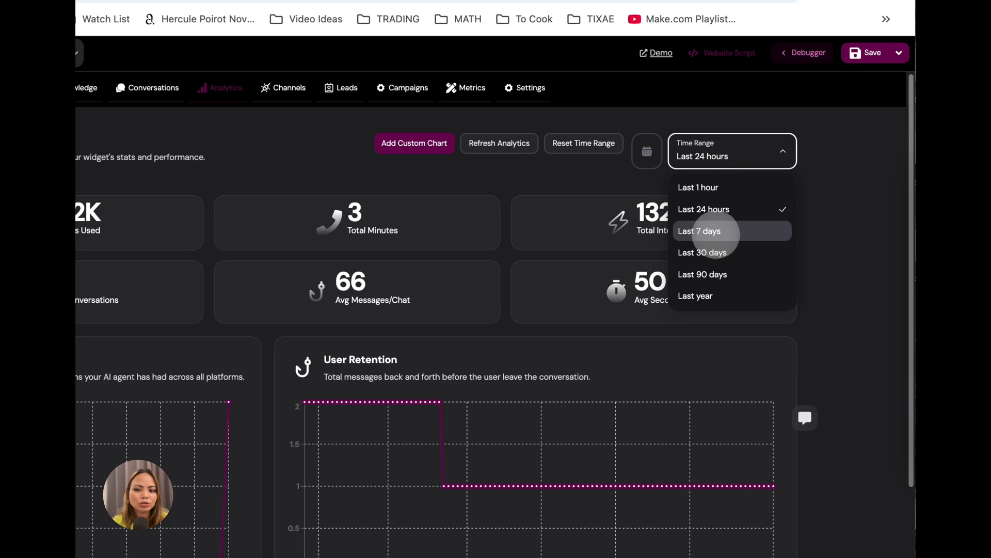
left_click(738, 231)
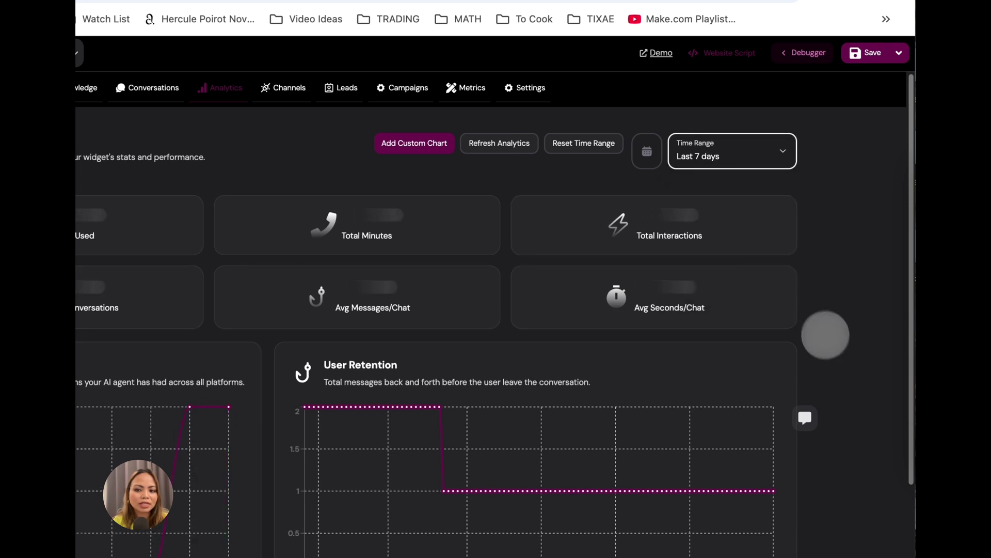
scroll(823, 332, "down", 5)
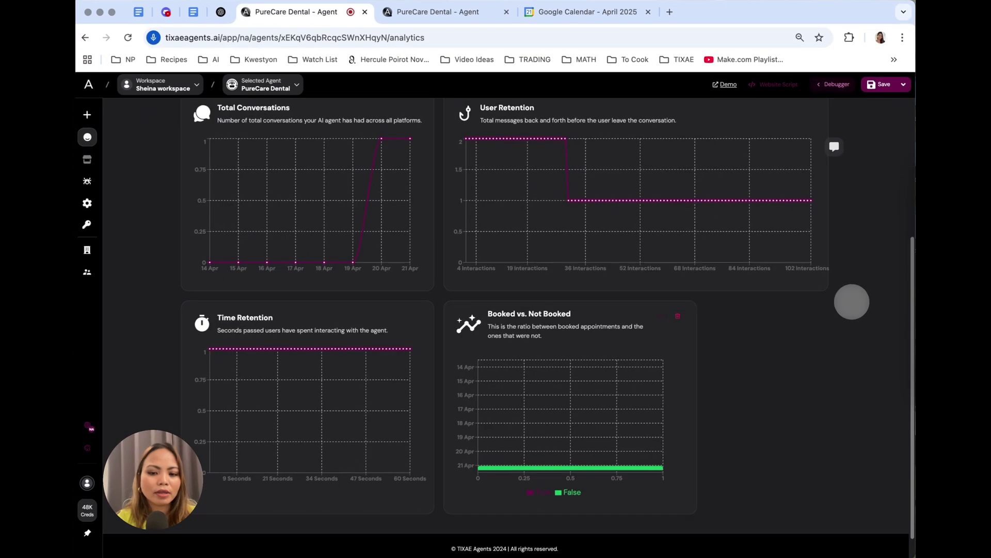
scroll(847, 304, "down", 1)
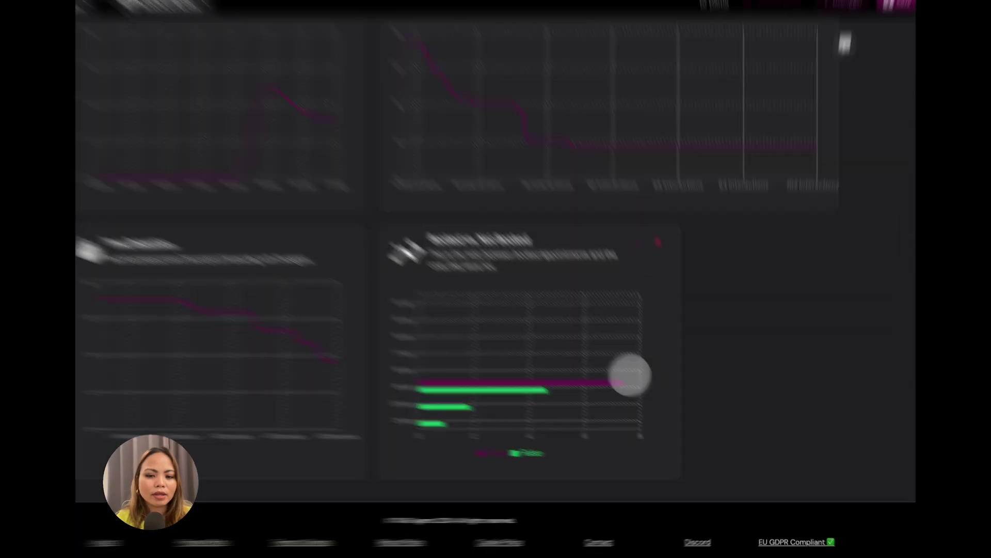
mouse_move(609, 393)
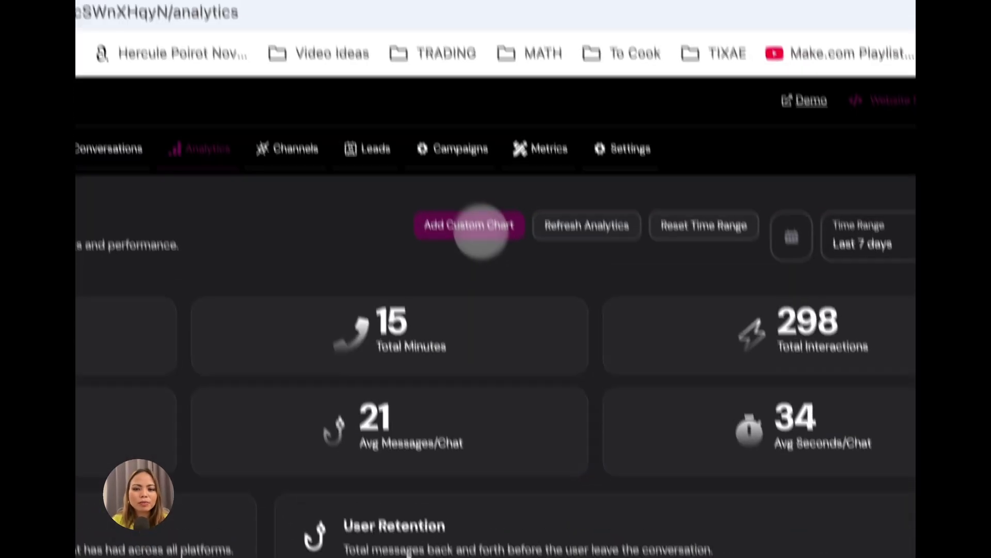
Step: Start a custom pie chart titled "Reason for not booking" with the description "This is a chart showing the reasons for not booking"
left_click(476, 226)
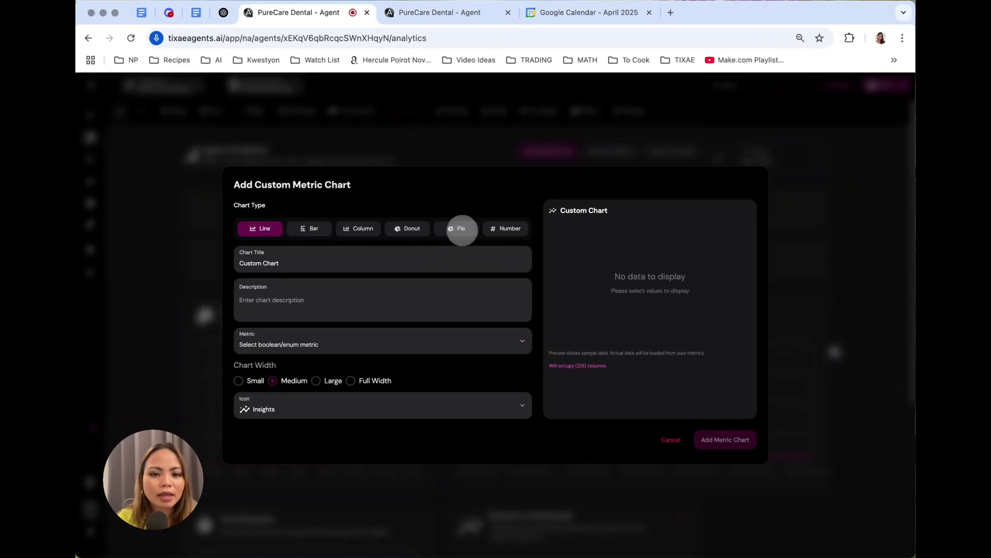
left_click(447, 243)
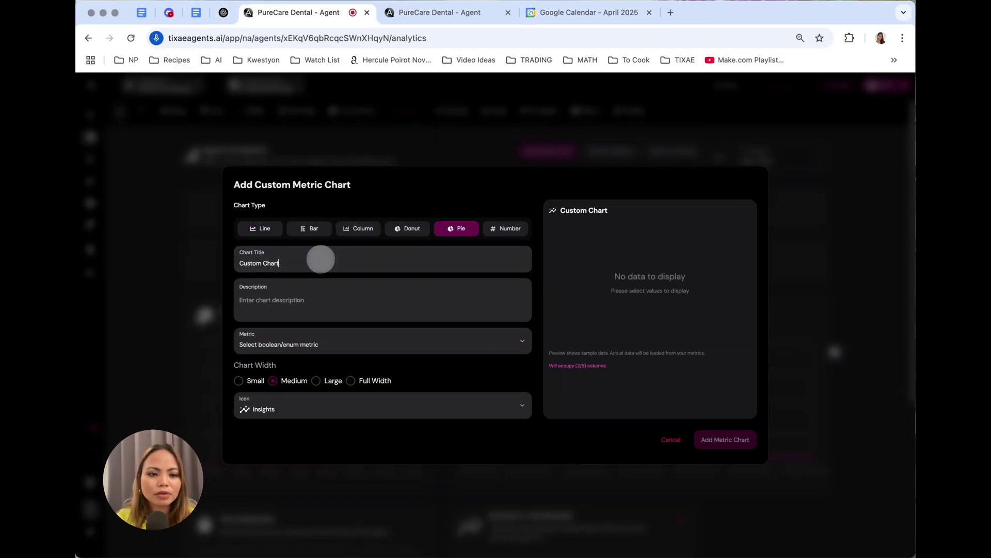
triple_click(321, 259)
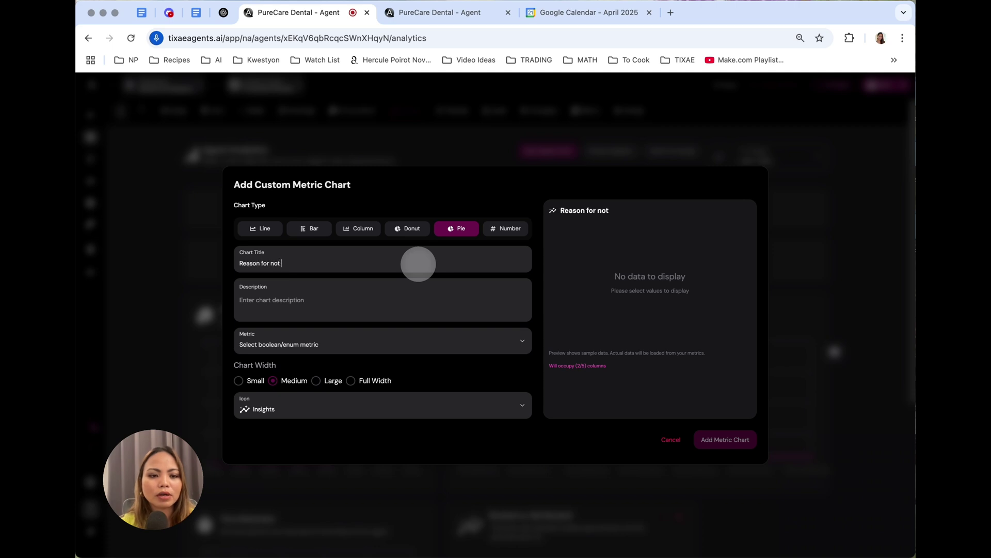
Step: Base the pie chart on the booking_barrier metric and display its No preferred time available and Price concern values
left_click(381, 338)
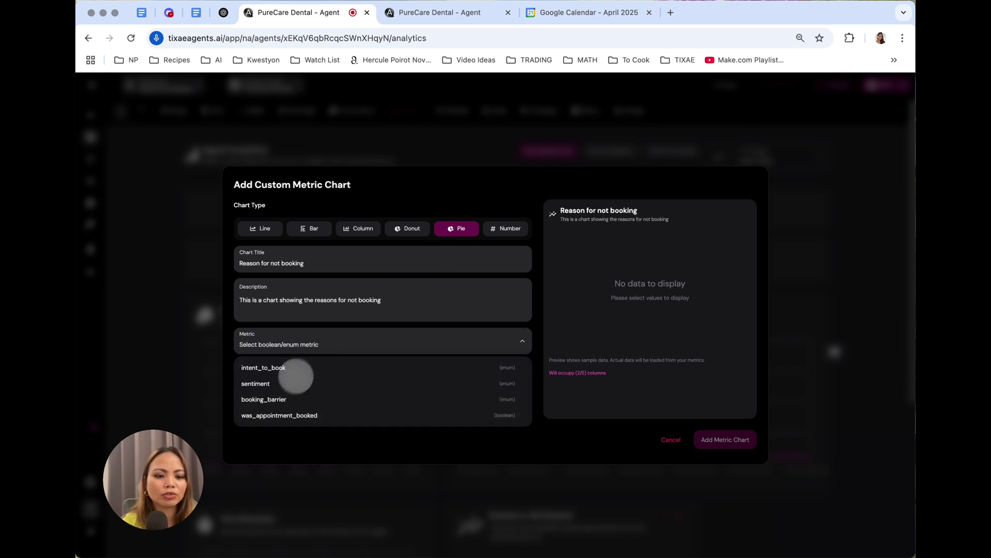
left_click(284, 398)
left_click(239, 362)
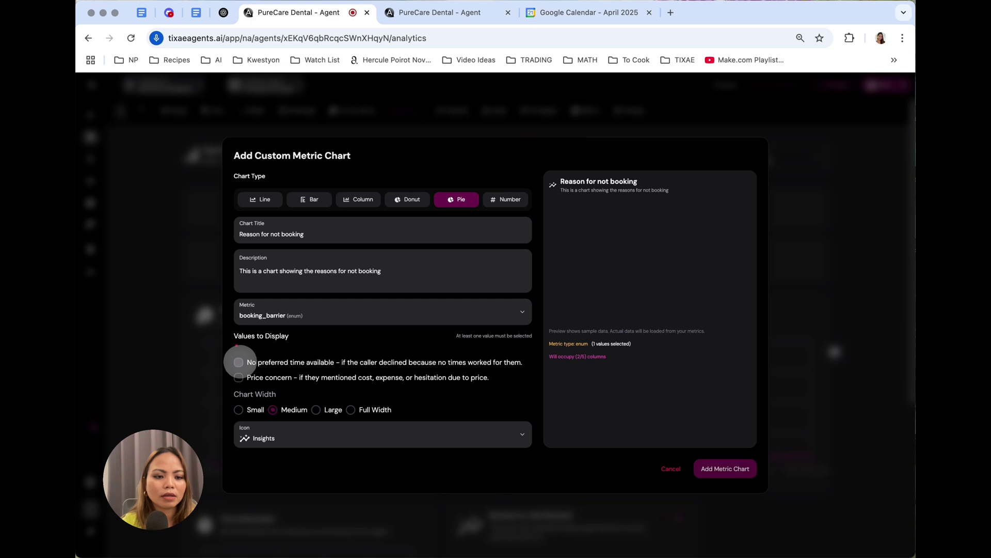
left_click(238, 378)
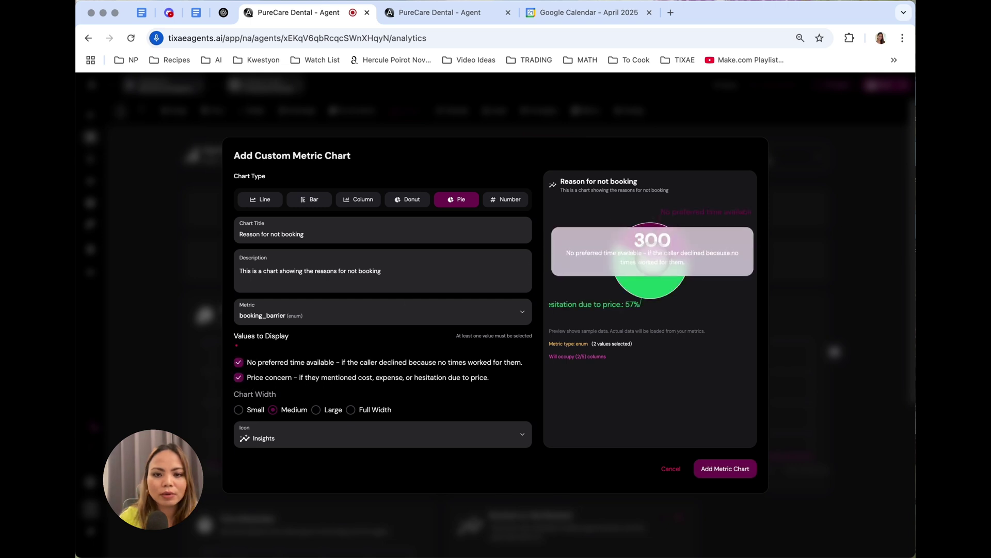
Step: Preview the reasons for not booking as a donut chart and review the booking_barrier metric's definition and enum options
left_click(408, 198)
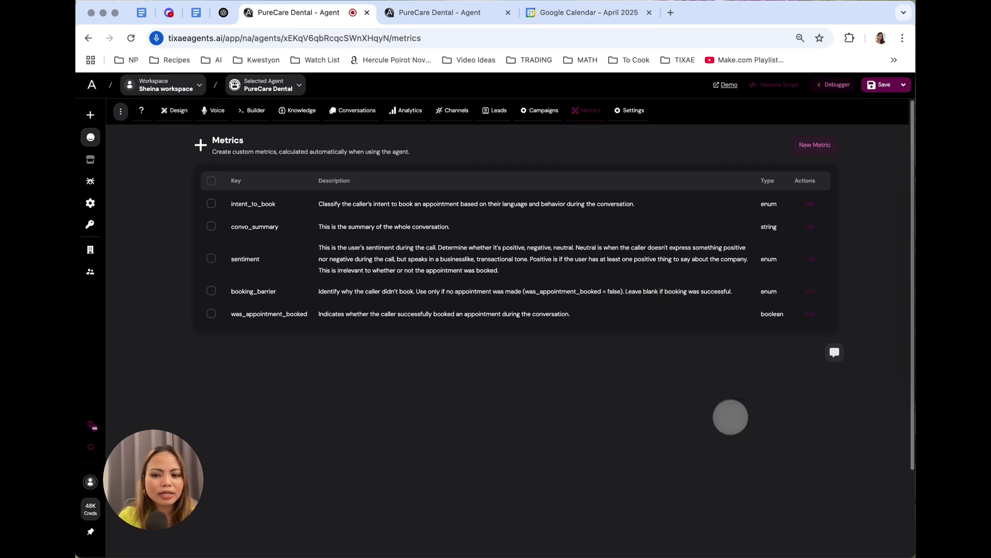
left_click(810, 291)
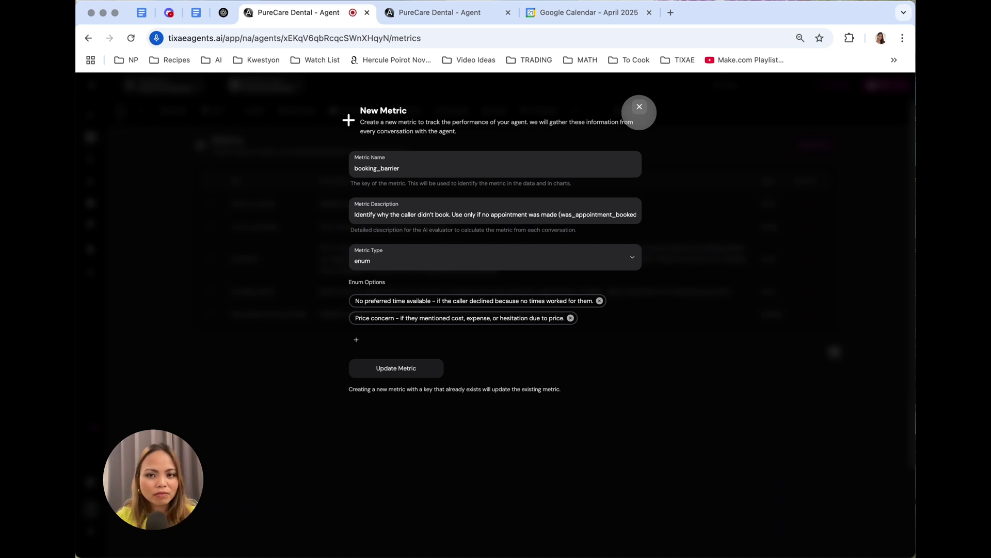
left_click(639, 107)
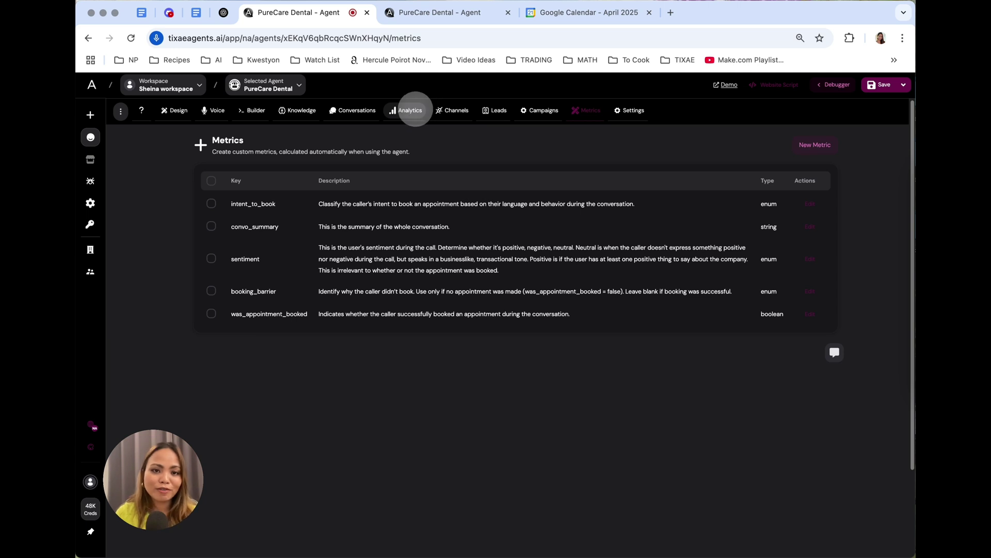
Step: Look over the PureCare Dental agent's analytics charts and its list of custom metrics
left_click(416, 109)
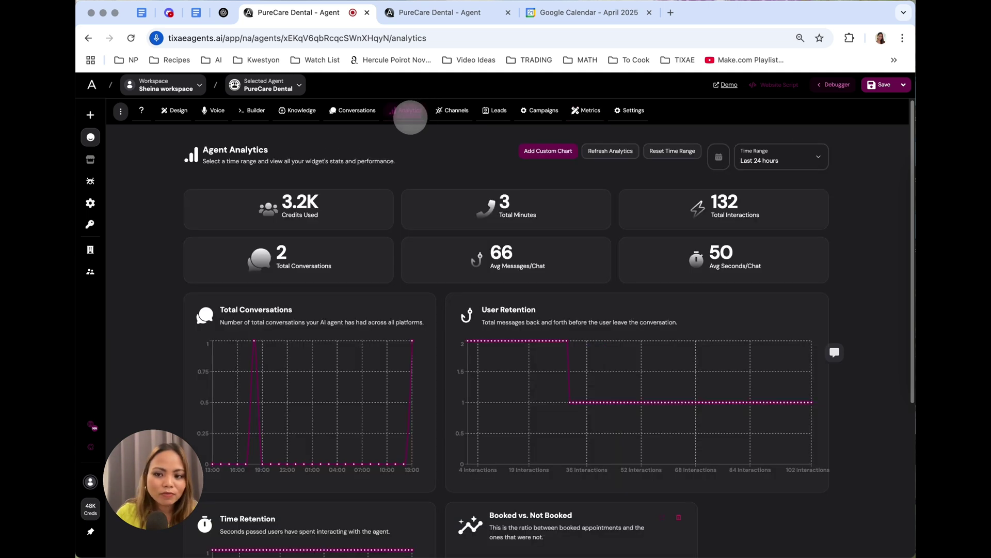
scroll(871, 310, "down", 5)
scroll(872, 310, "up", 5)
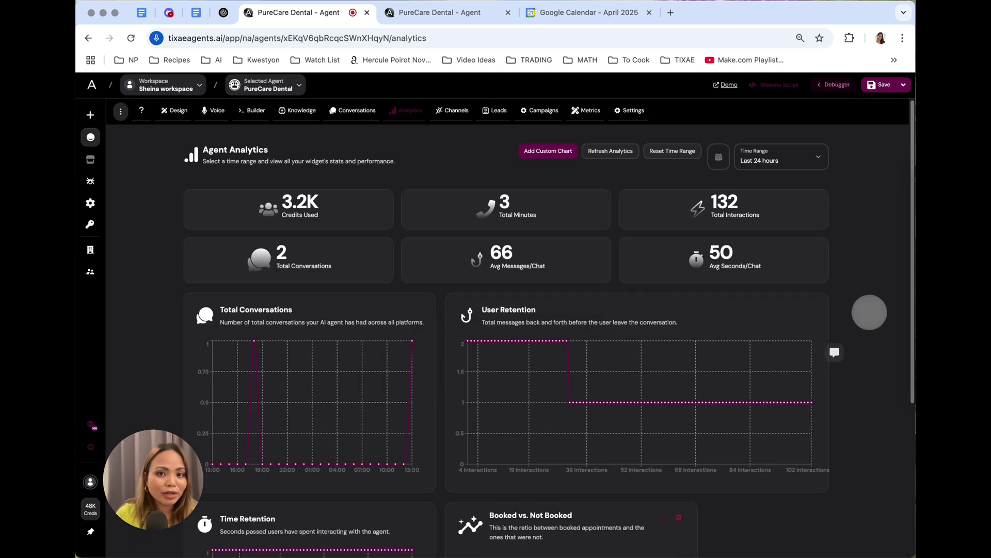
left_click(591, 111)
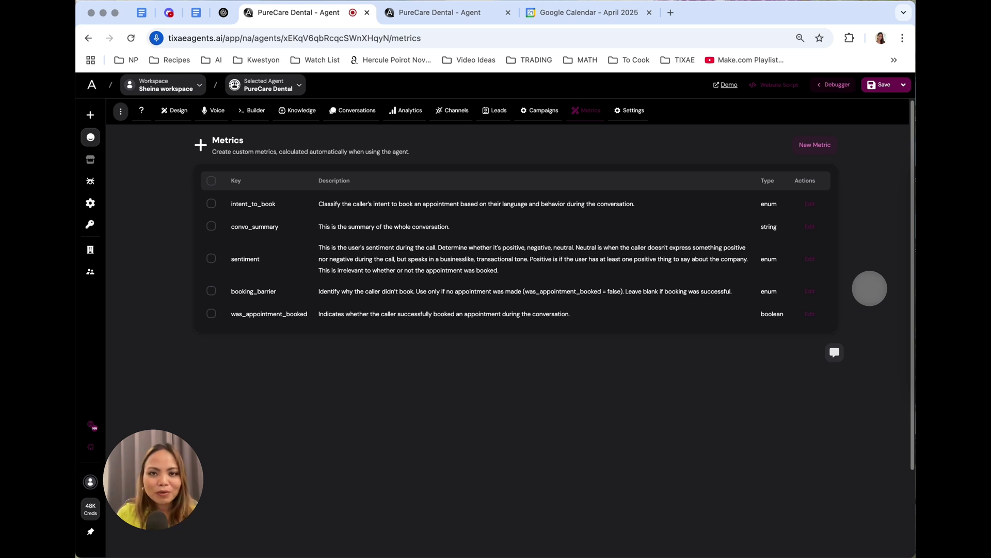
key("super+bracketleft")
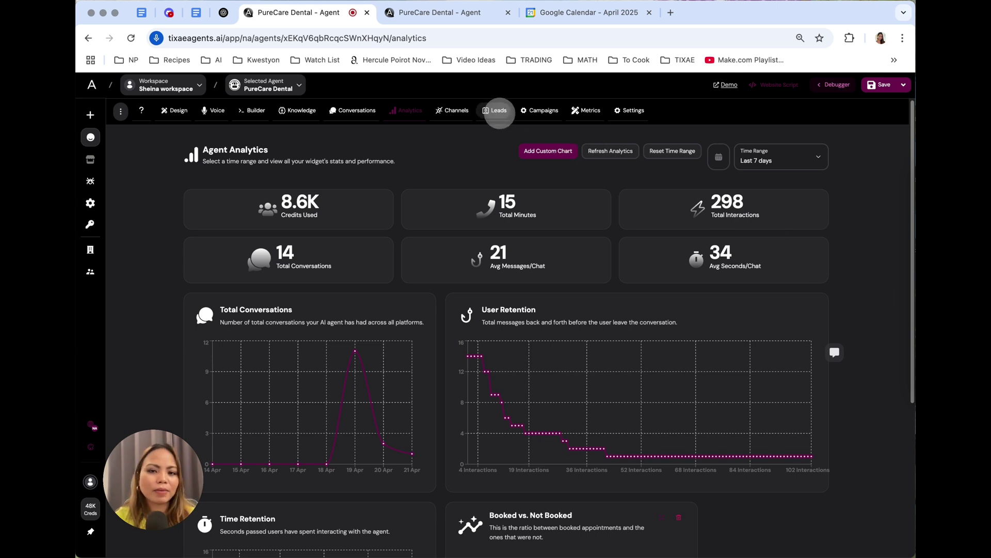
Step: View the agent's collected leads and look at the Magic Leads Import option
left_click(499, 112)
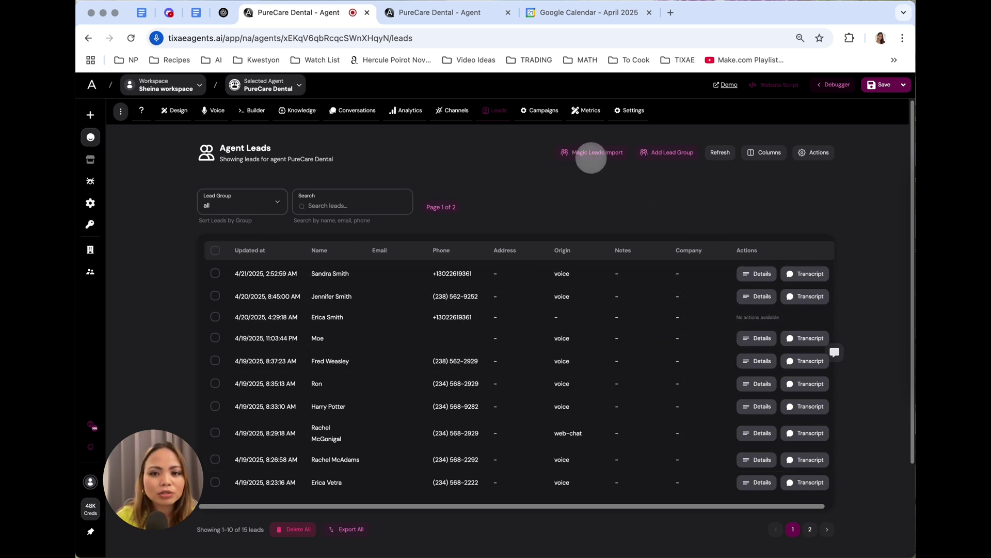
left_click(593, 152)
left_click(639, 106)
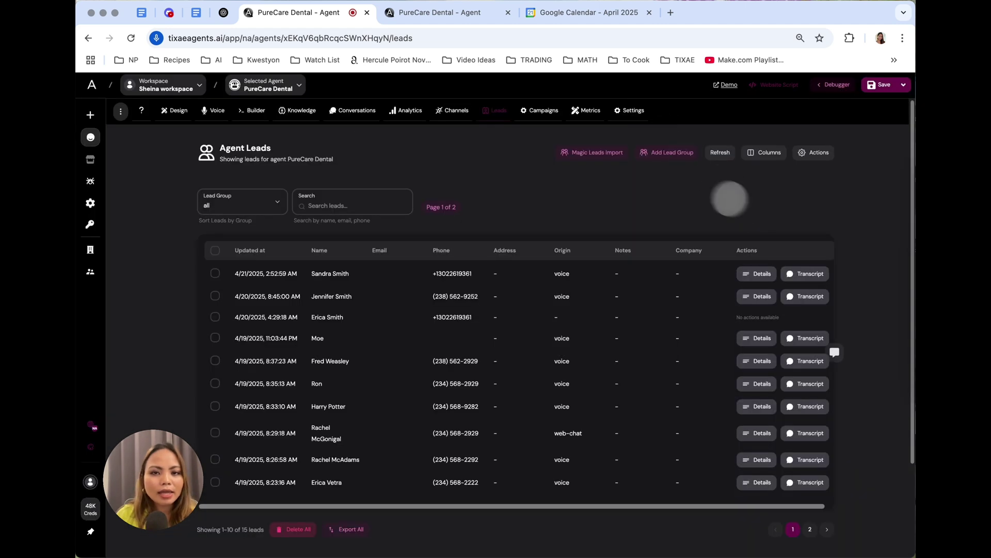
Step: Look over the setup of the agent's Appointment_Confirmation outbound campaign, then close it
left_click(549, 111)
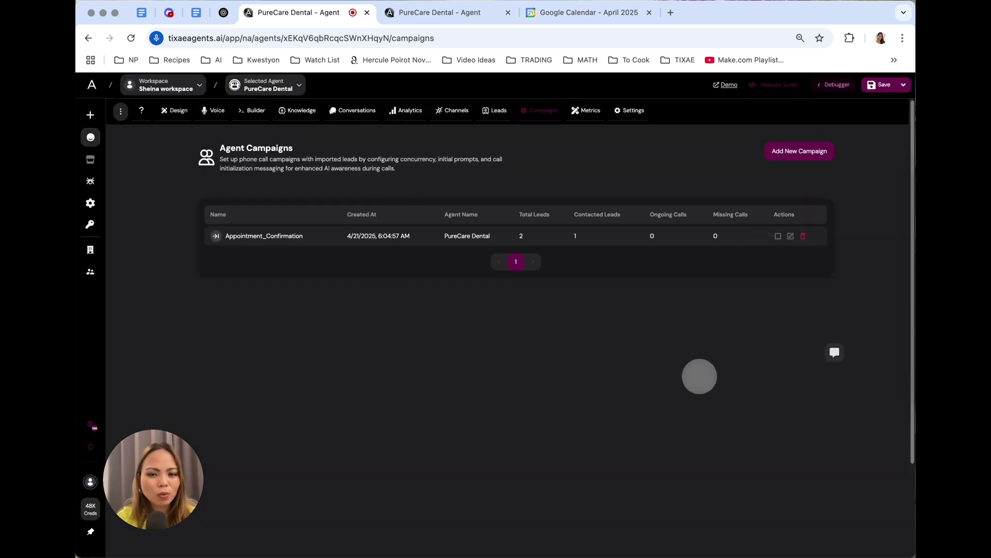
left_click(790, 236)
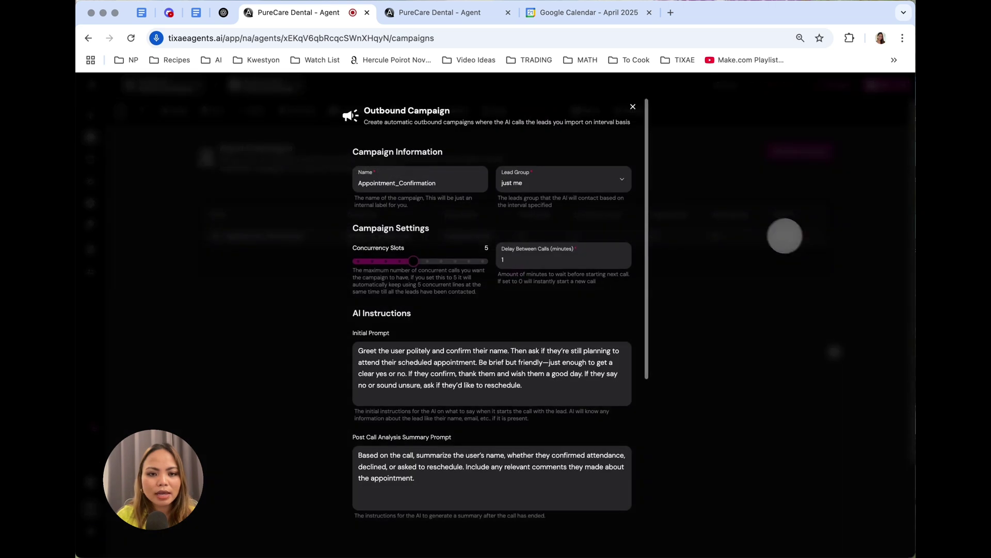
scroll(584, 154, "down", 2)
left_click(654, 288)
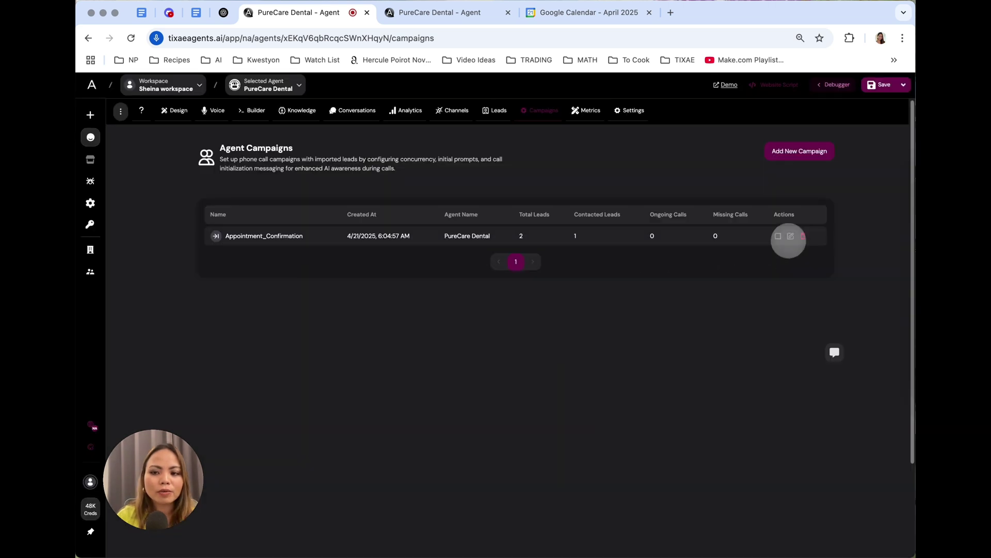
Step: Review the Appointment_Confirmation campaign's initial prompt, post call analysis summary prompt and post outreach metrics
left_click(790, 236)
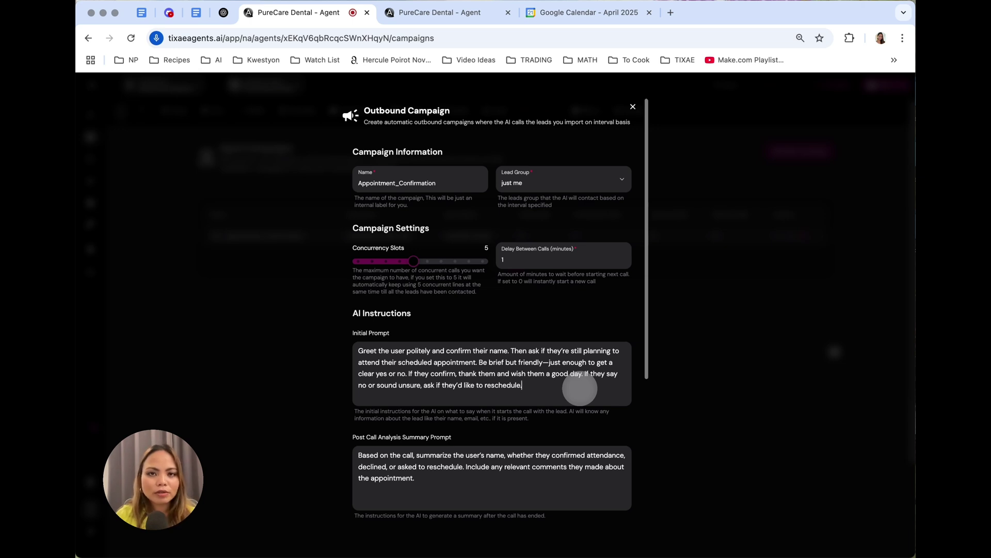
left_click(580, 388)
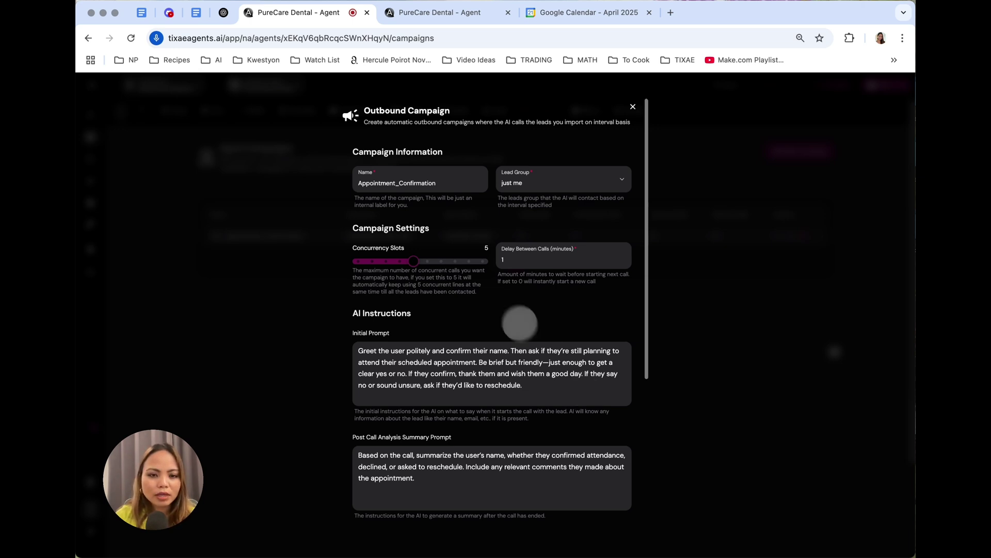
scroll(523, 317, "down", 1)
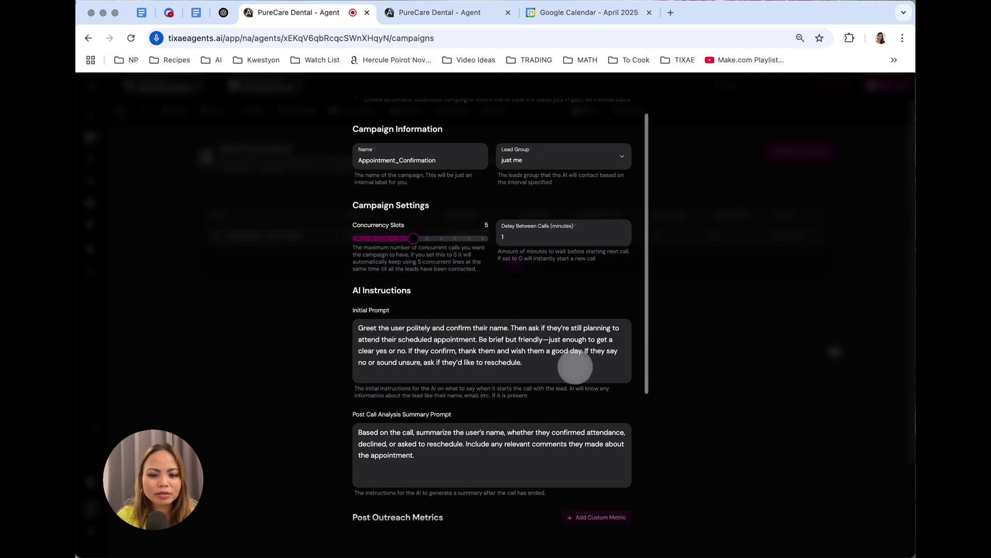
scroll(573, 364, "down", 1)
left_click(543, 432)
scroll(543, 432, "down", 1)
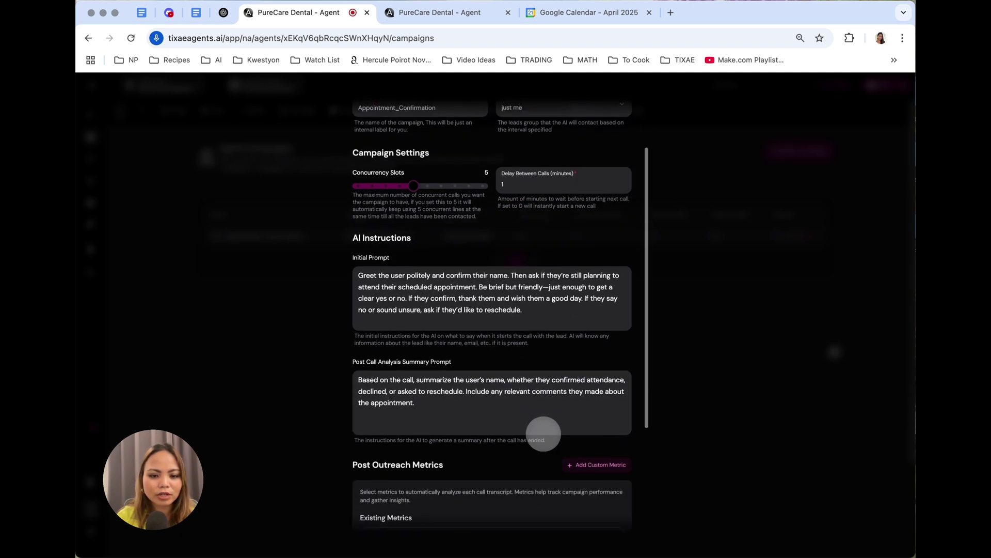
left_click(646, 389)
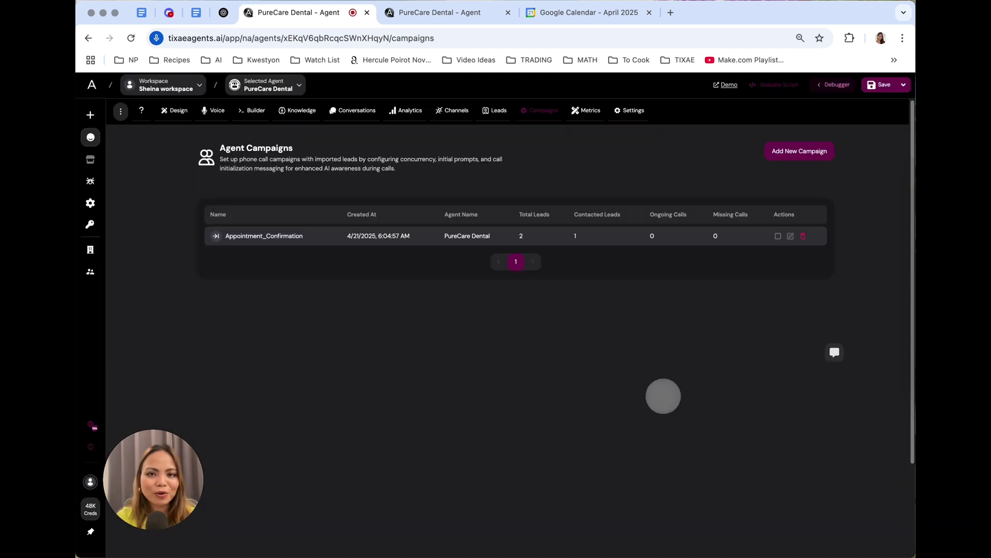